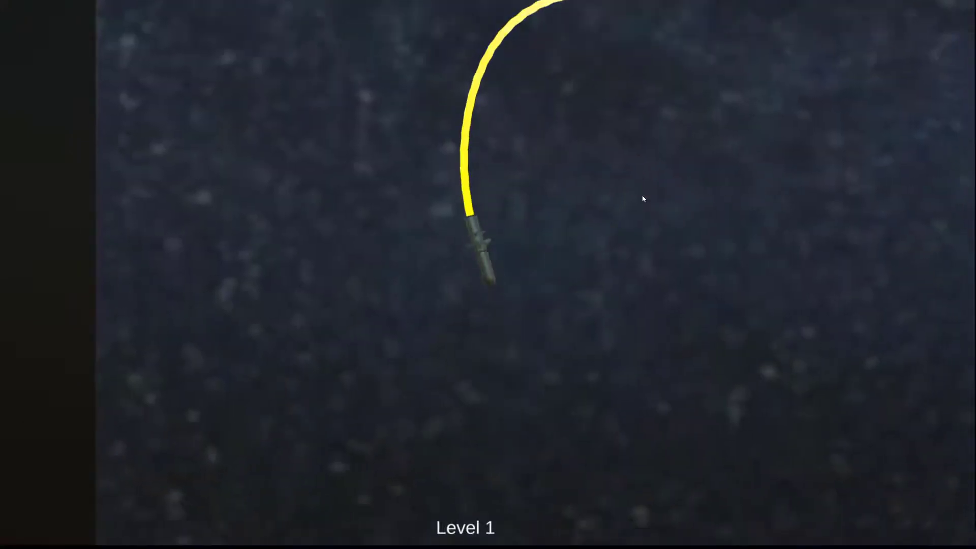
key("a")
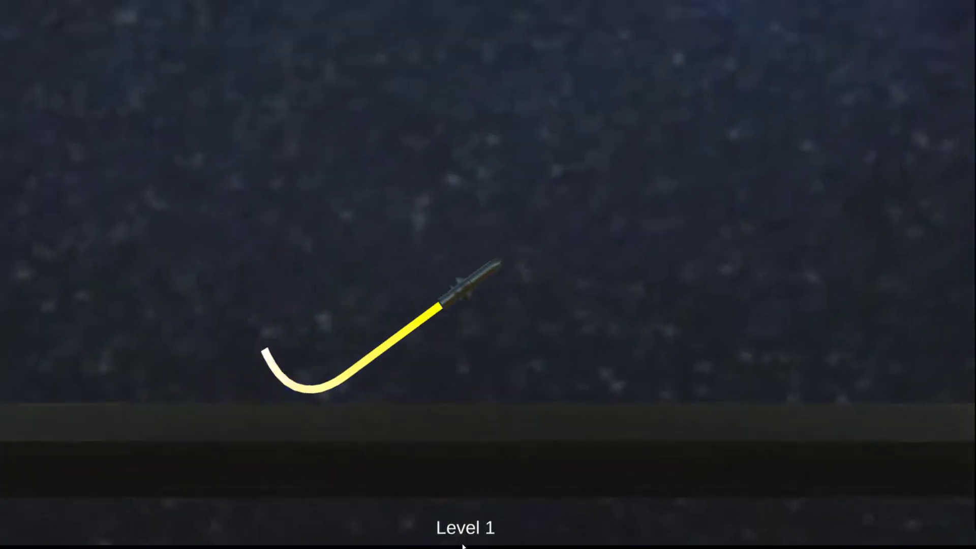
key("d")
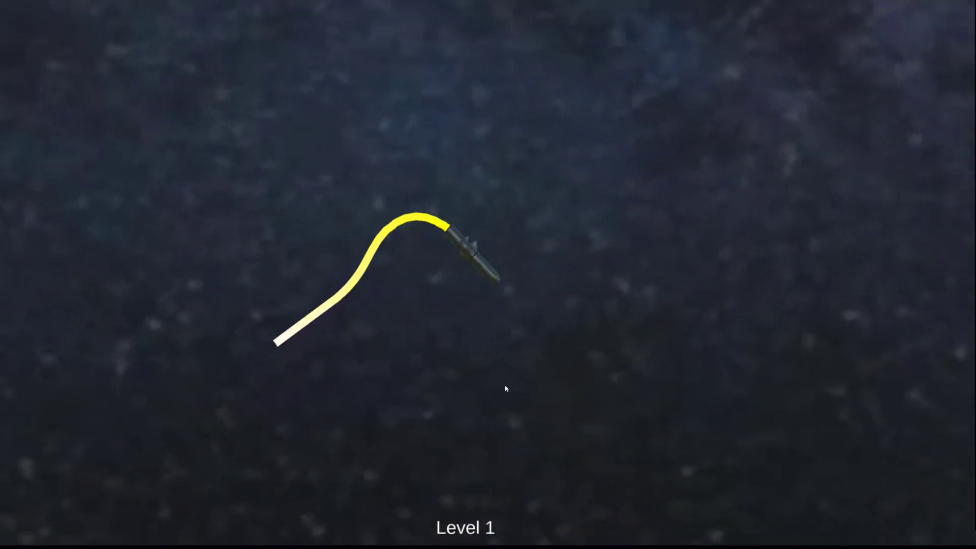
key("a")
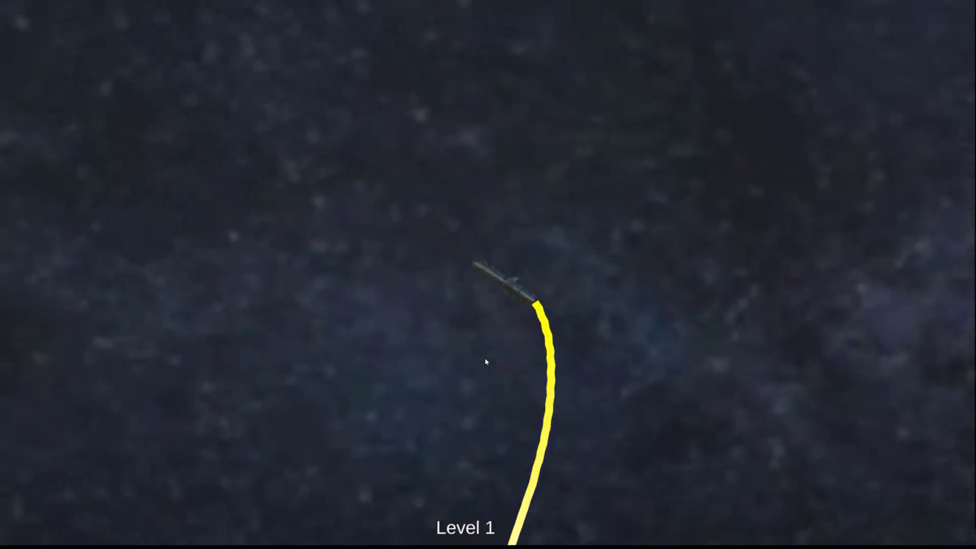
key("a")
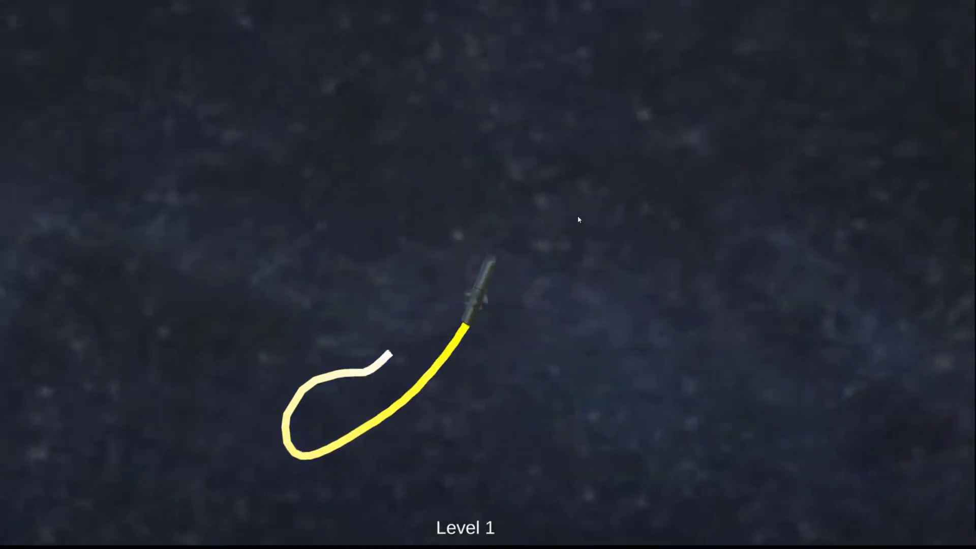
key("a")
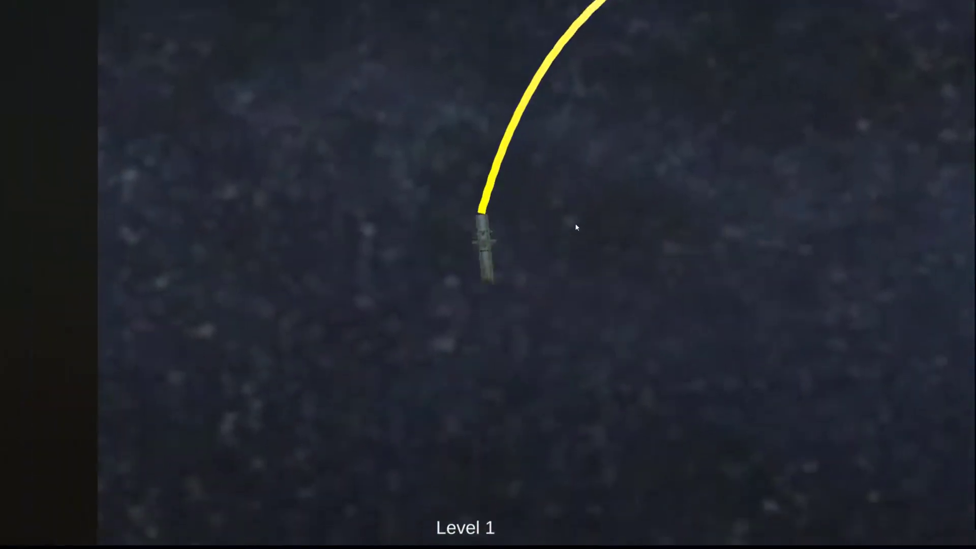
key("d")
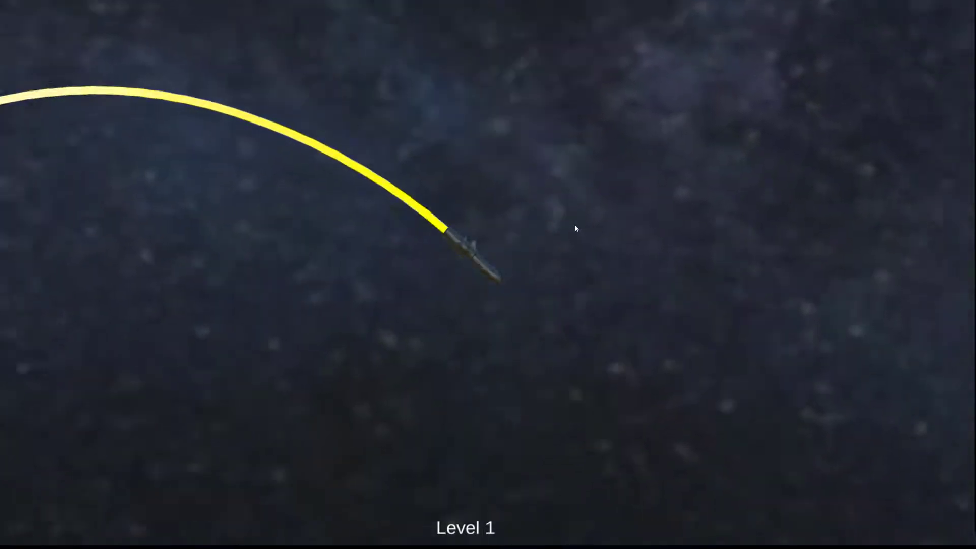
key("d")
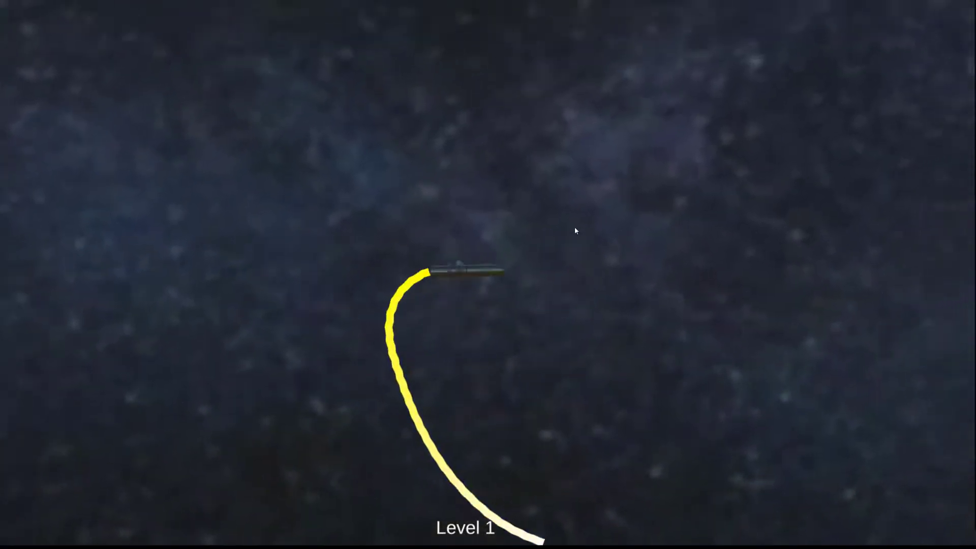
key("a")
key("a")
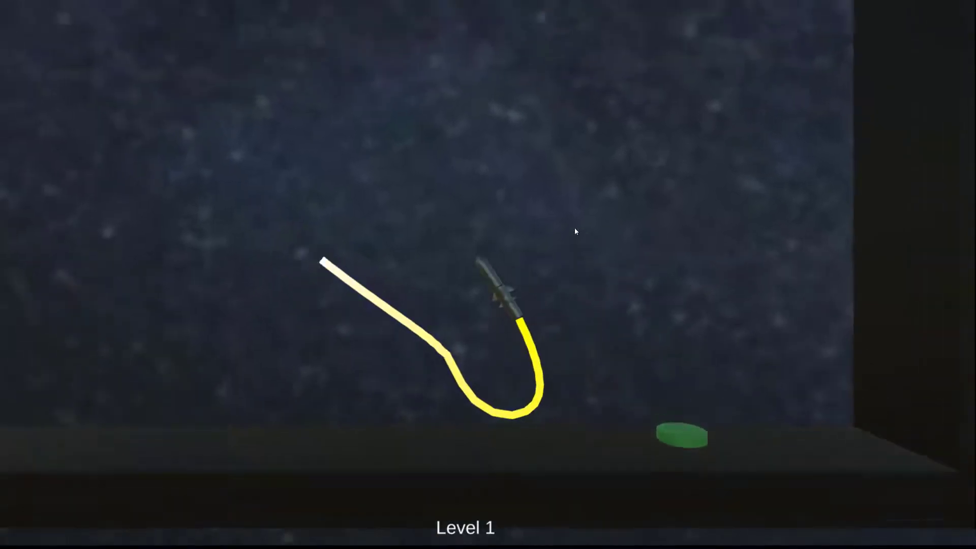
key("d")
key("d")
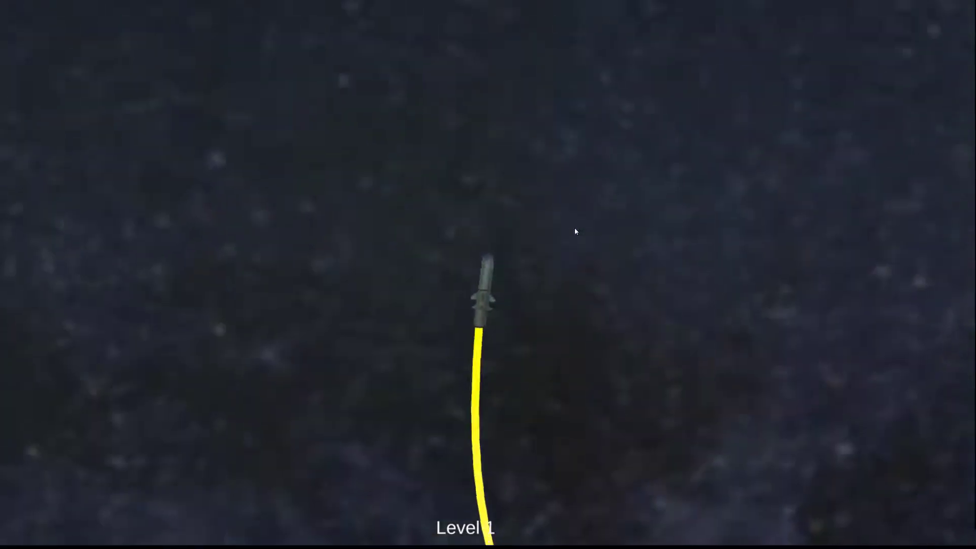
key("a")
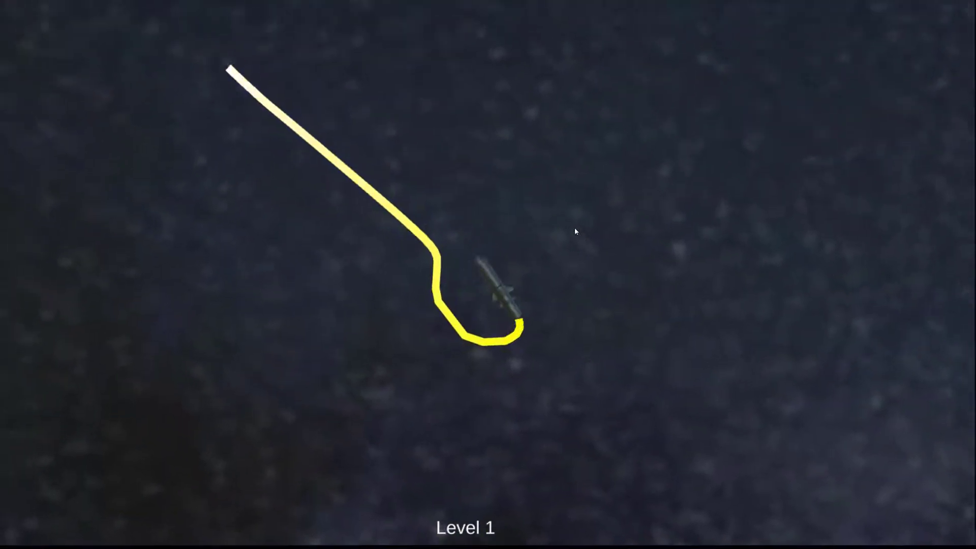
key("d")
key("d")
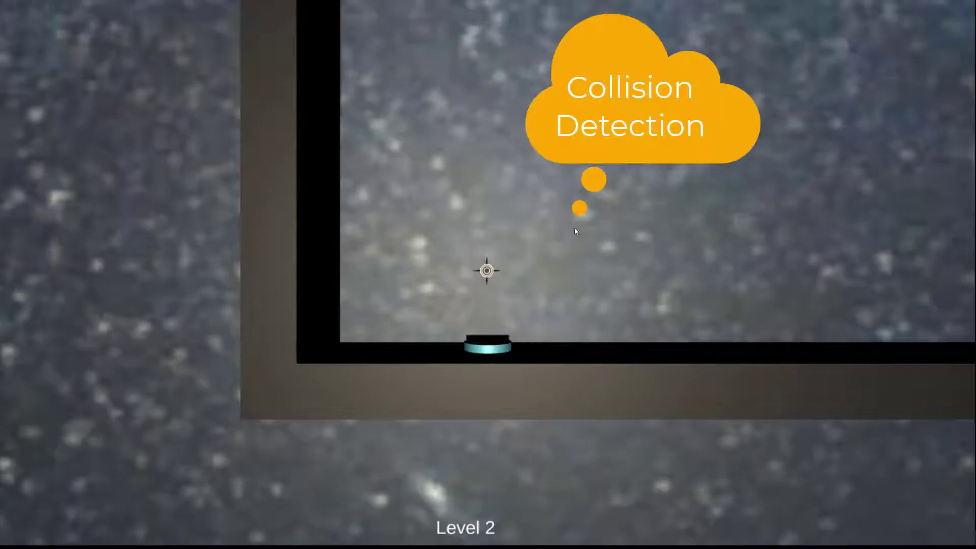
key("a")
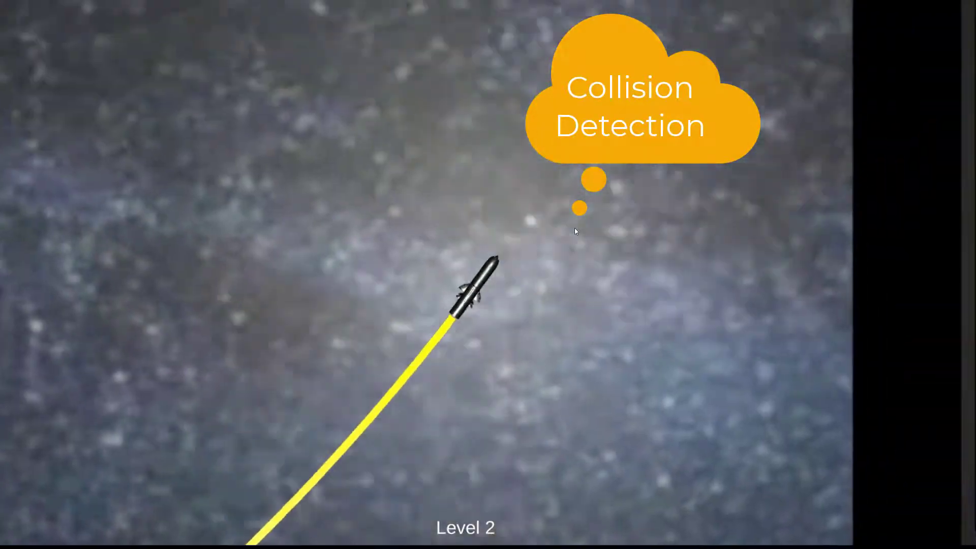
key("a")
key("a")
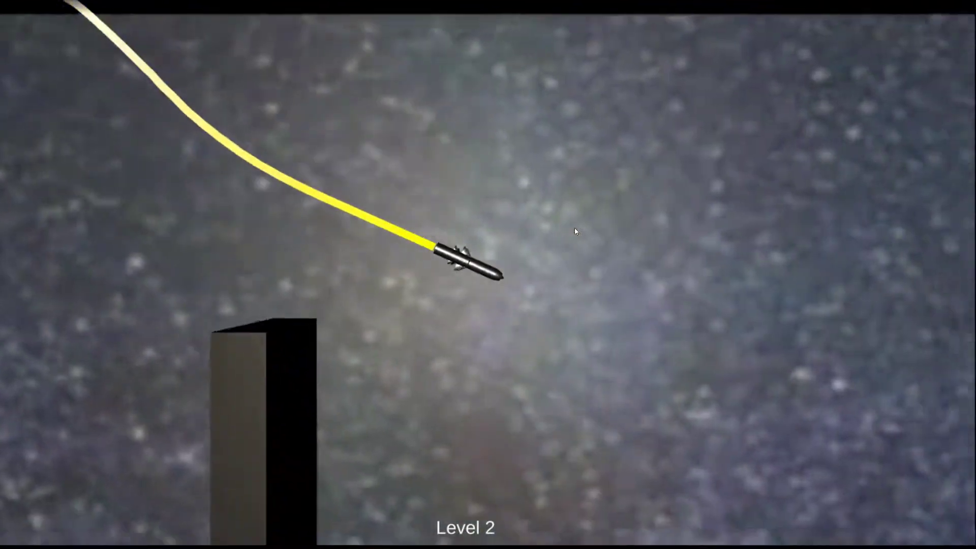
key("d")
key("a")
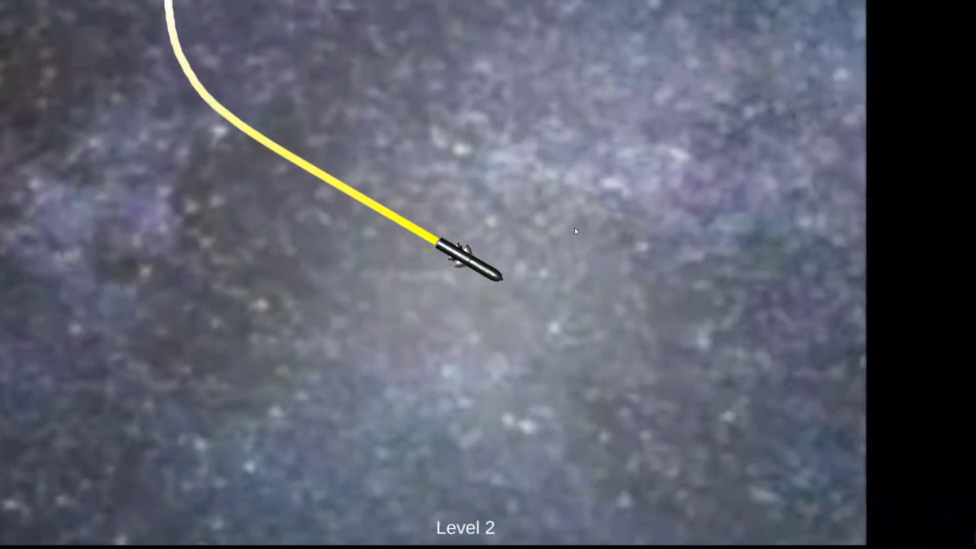
key("d")
key("d")
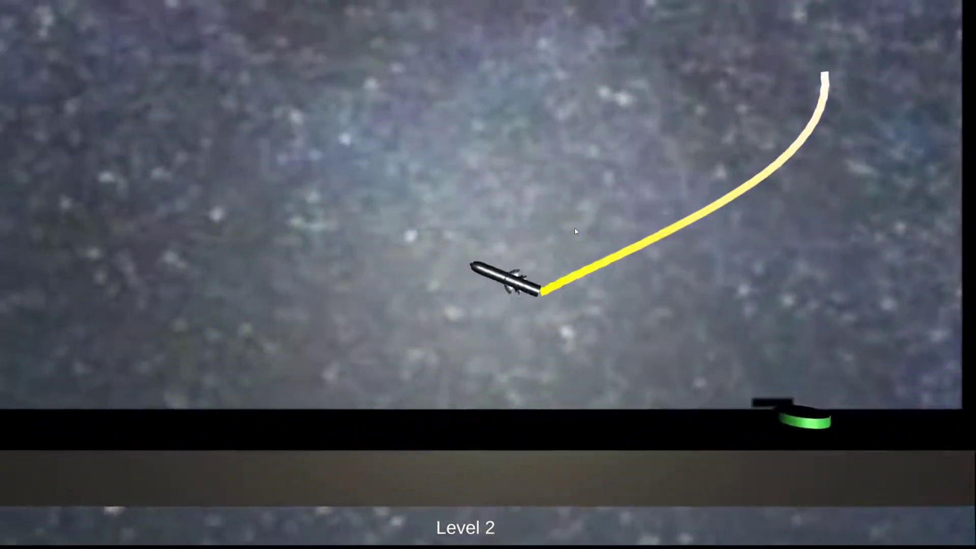
key("d")
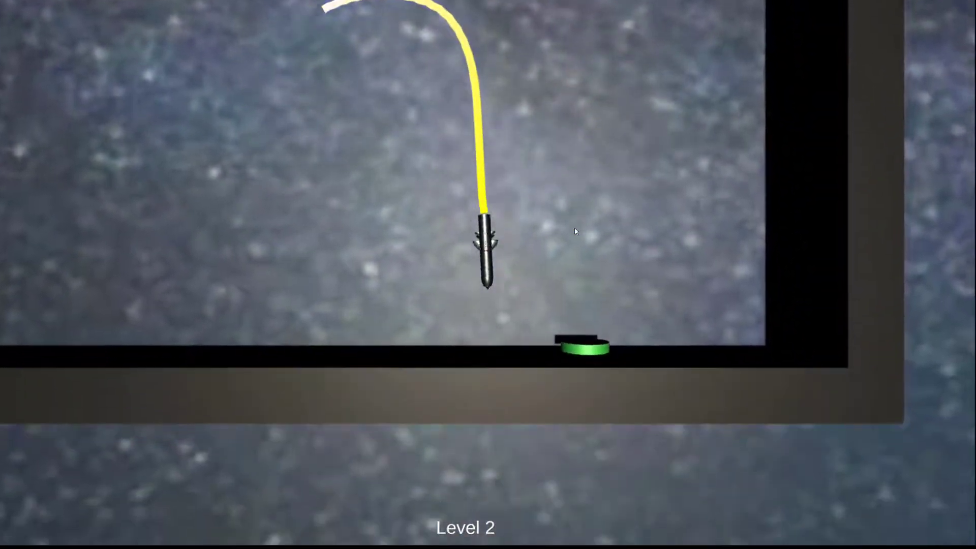
key("d")
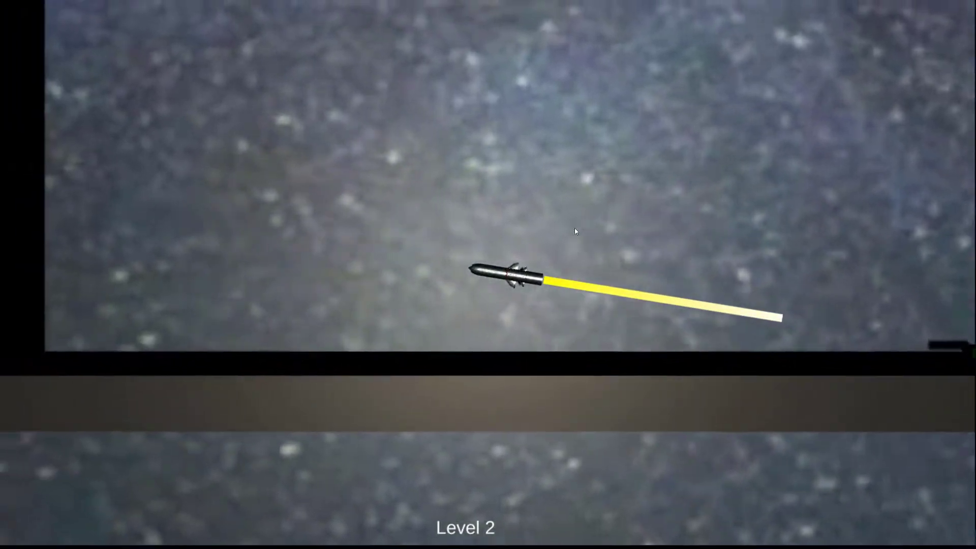
key("a")
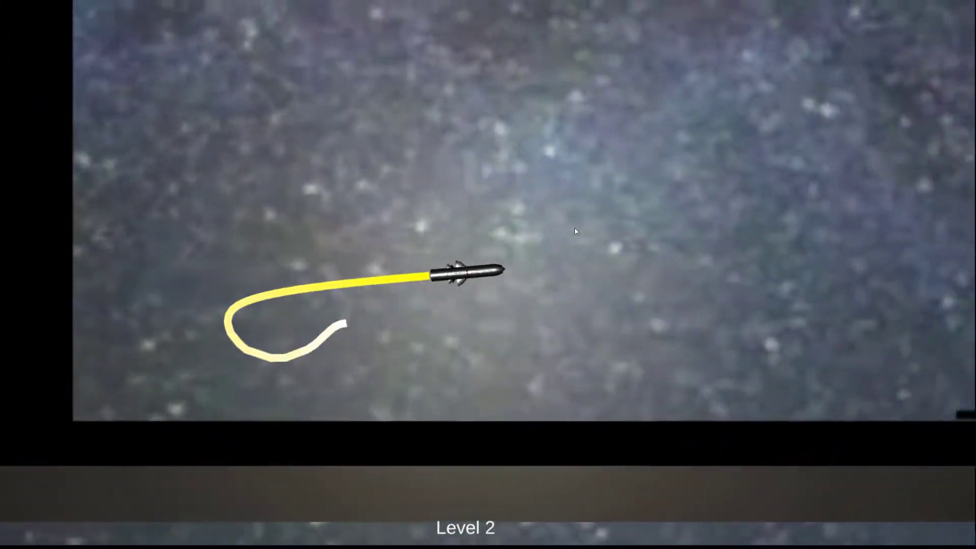
key("d")
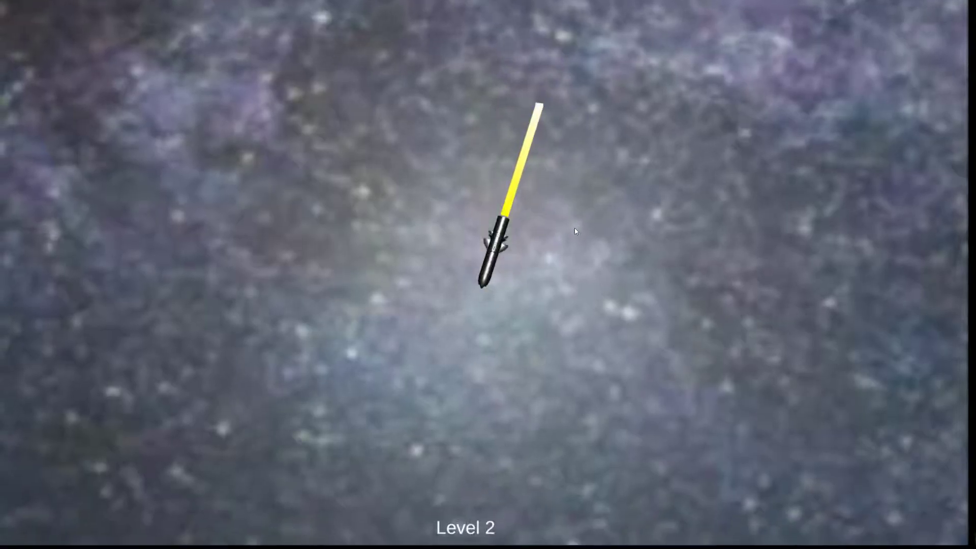
key("d")
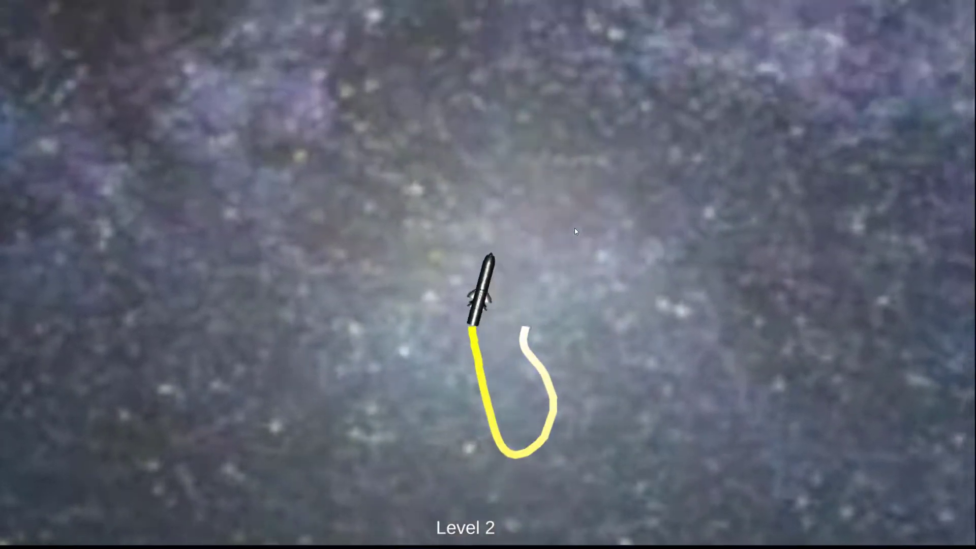
key("d")
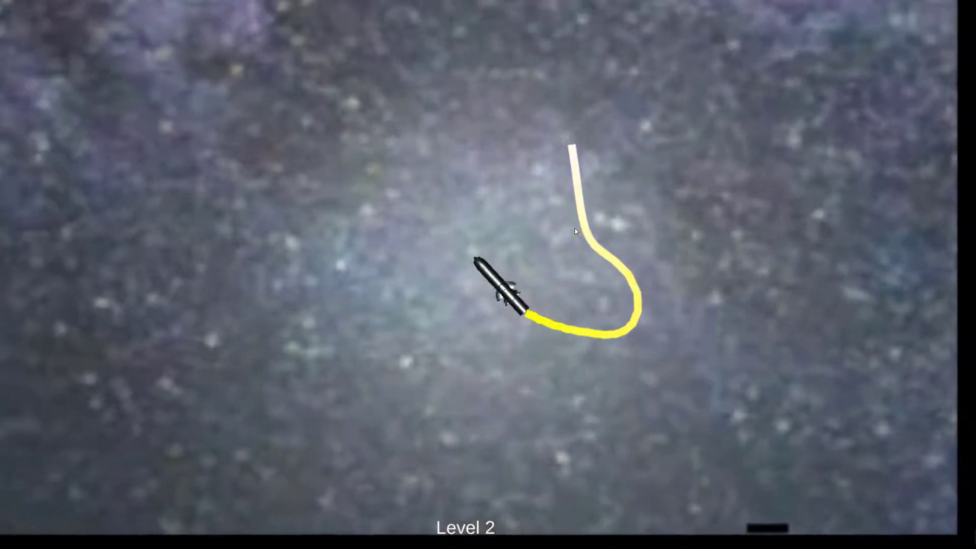
key("d")
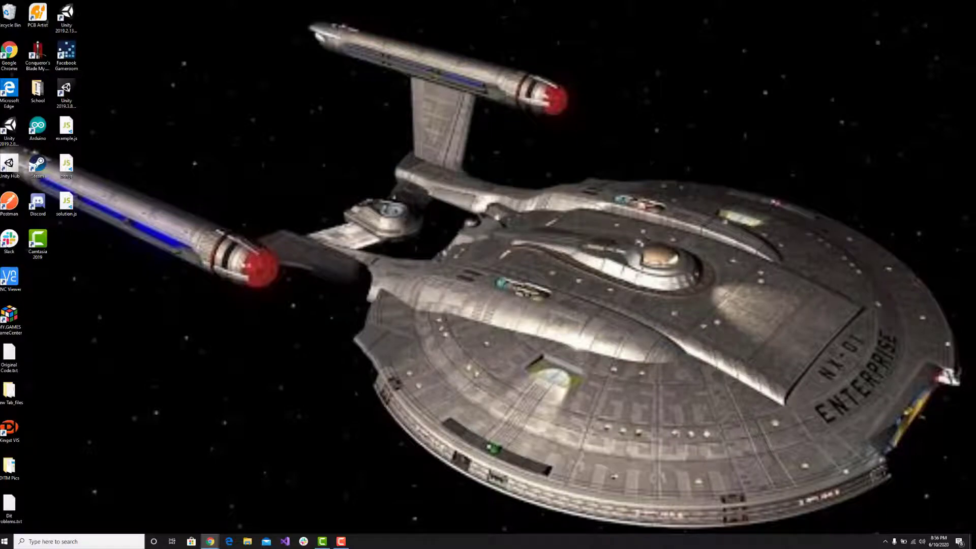
Switch to Google Chrome and open the Unity download page at unity3d.com/get-unity/download.
left_click_drag(975, 289, 293, 64)
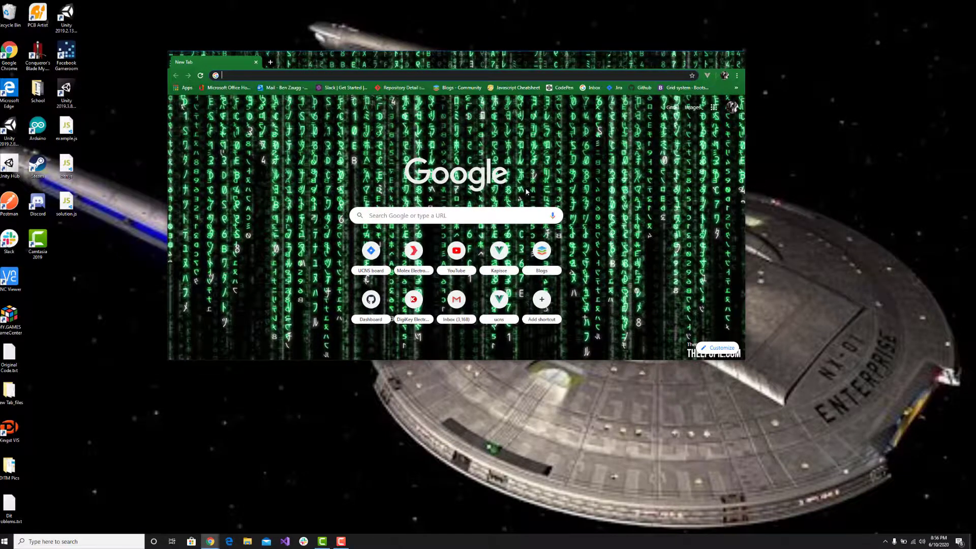
type("unity")
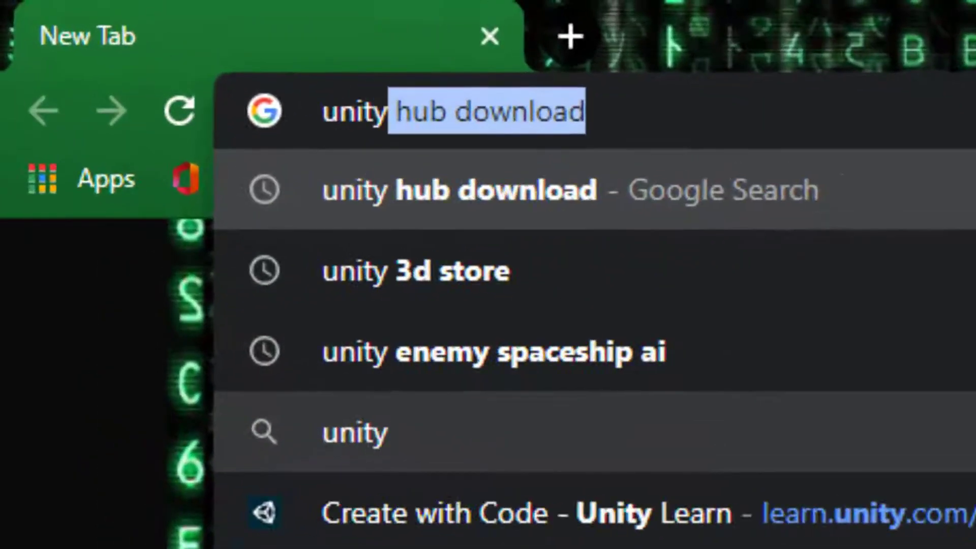
type("3d.com")
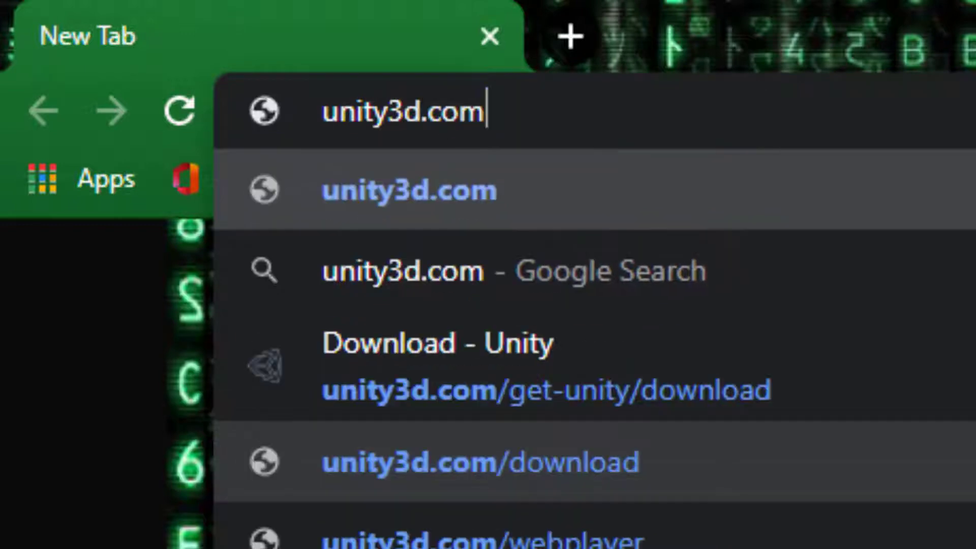
type("/get-unity")
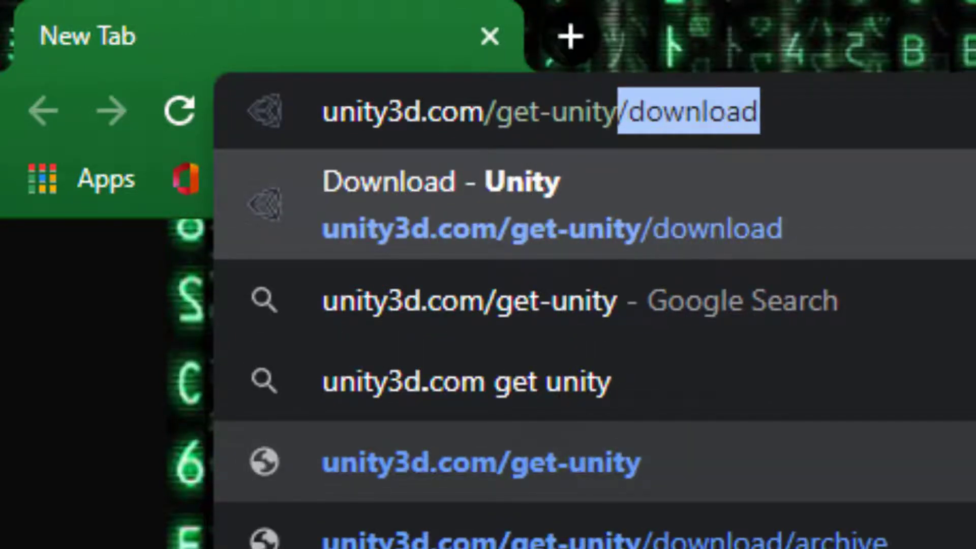
key("Return")
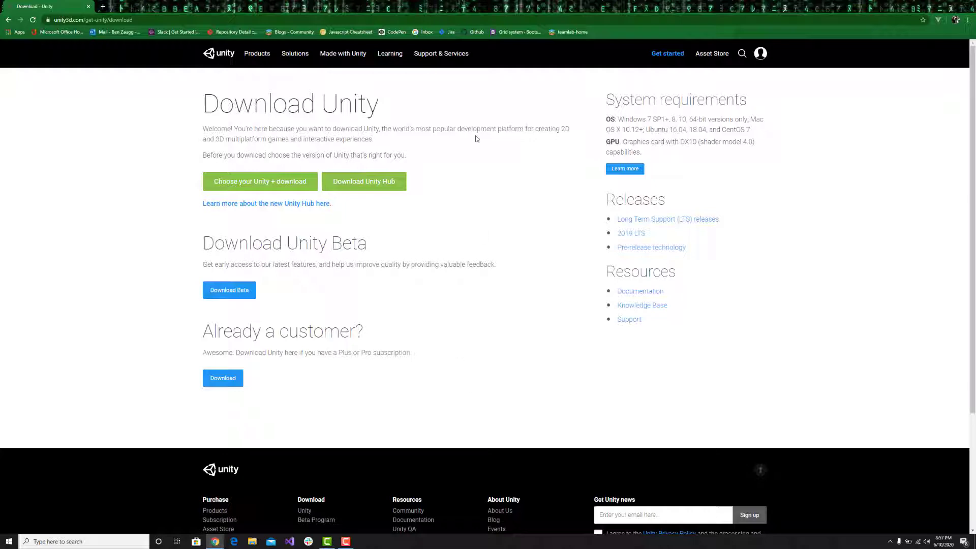
Close the browser, launch Unity Hub through a system search for "unity", and move its window nearer the middle of the desktop.
left_click(967, 3)
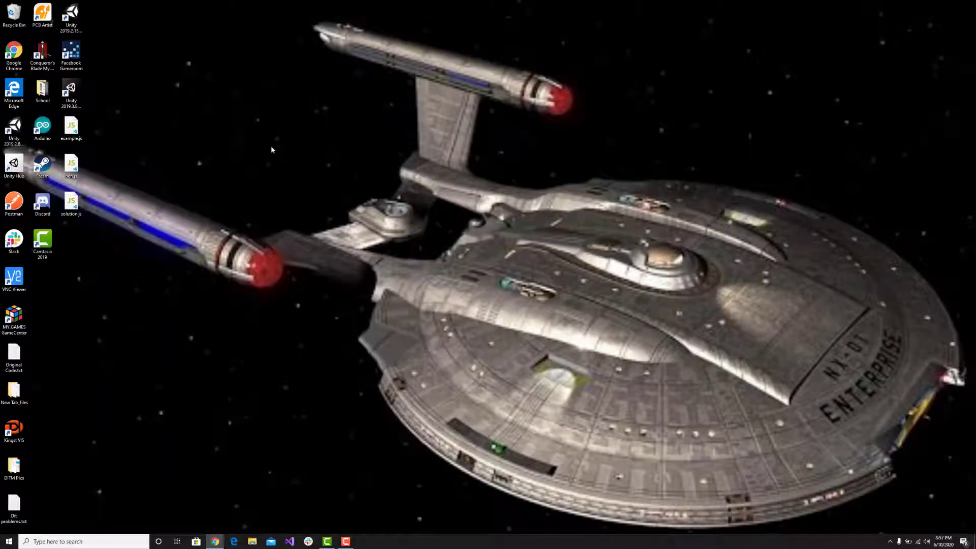
key("super")
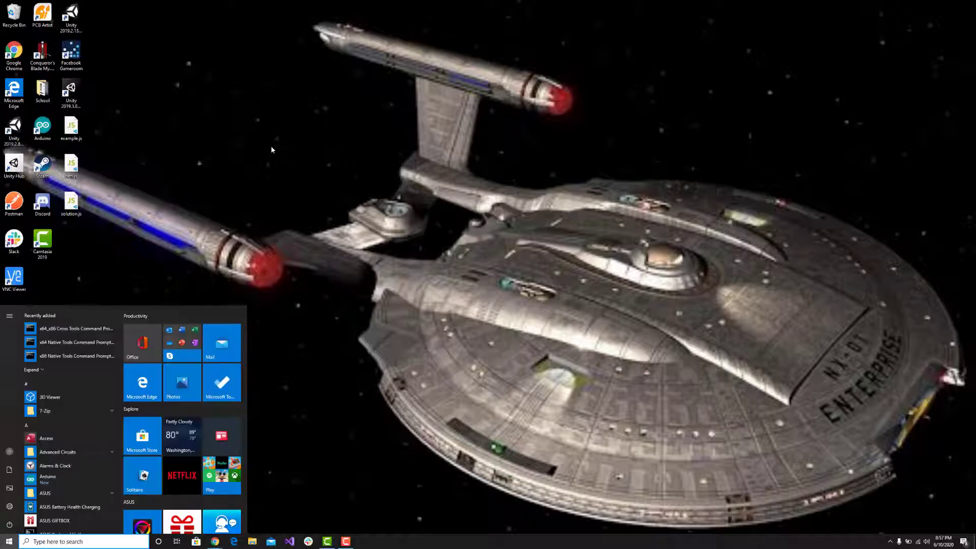
type("unity")
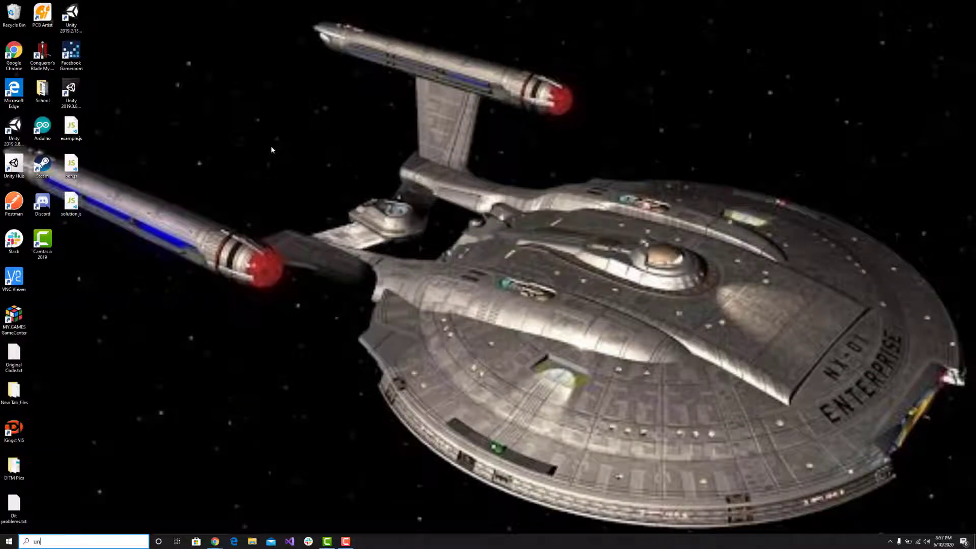
key("Return")
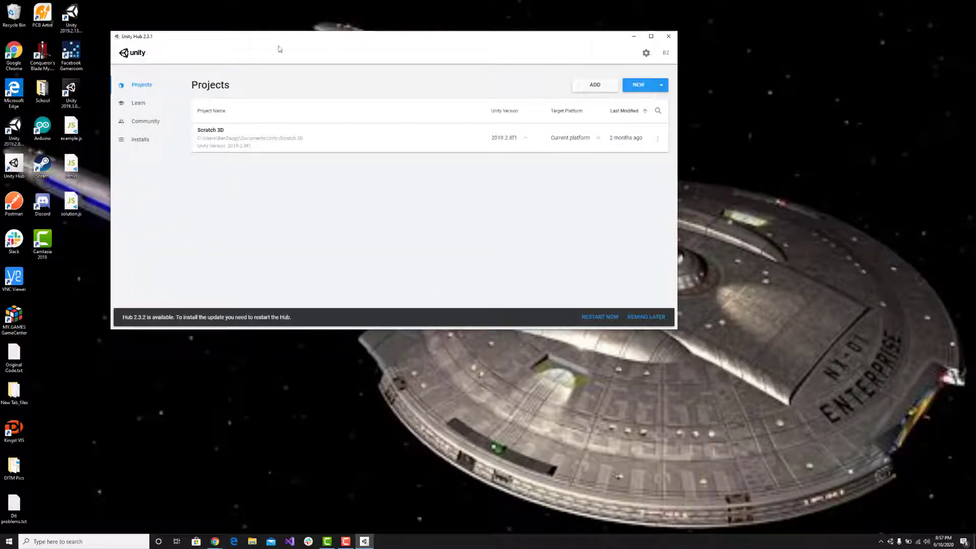
left_click_drag(296, 41, 401, 91)
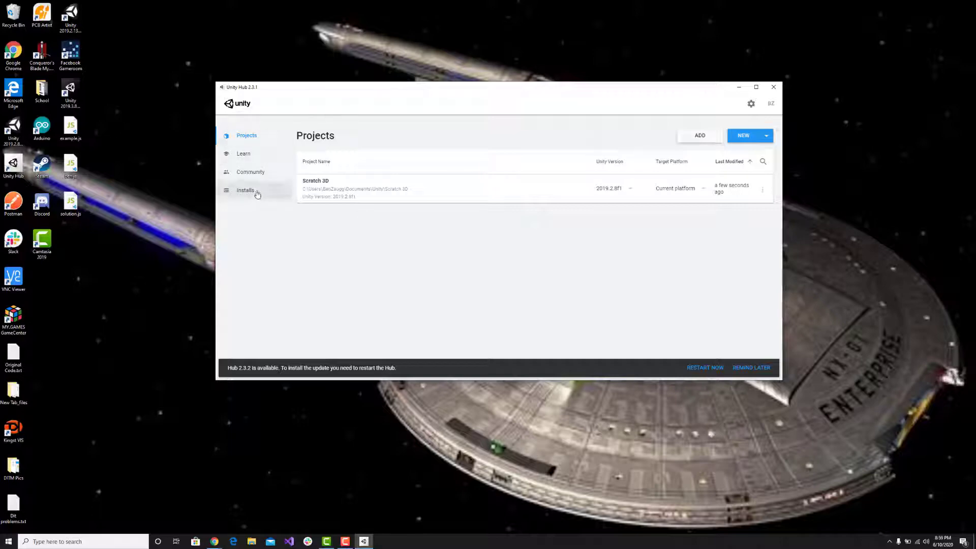
Examine the installed Unity versions and the releases offered for adding, and dismiss the Add Unity Version dialog without adding one.
left_click(255, 196)
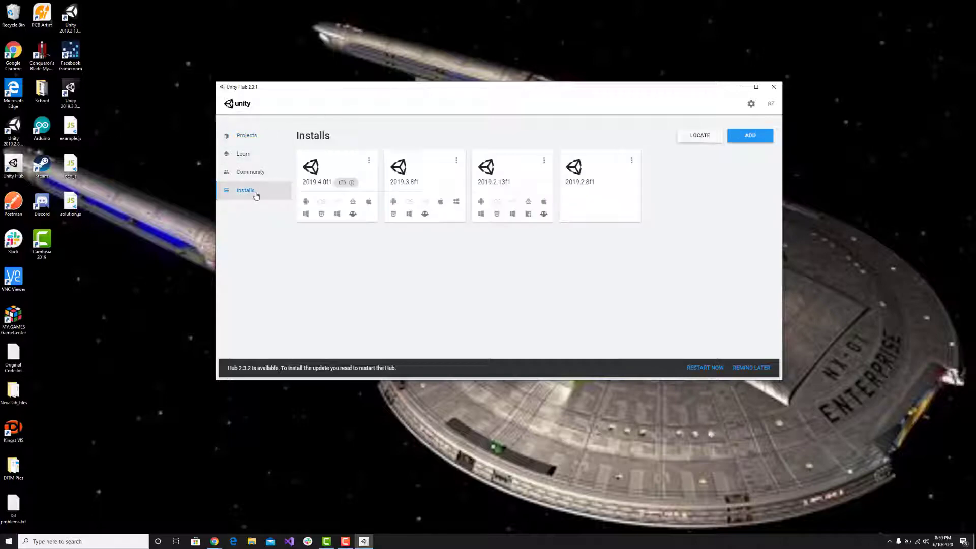
left_click(750, 135)
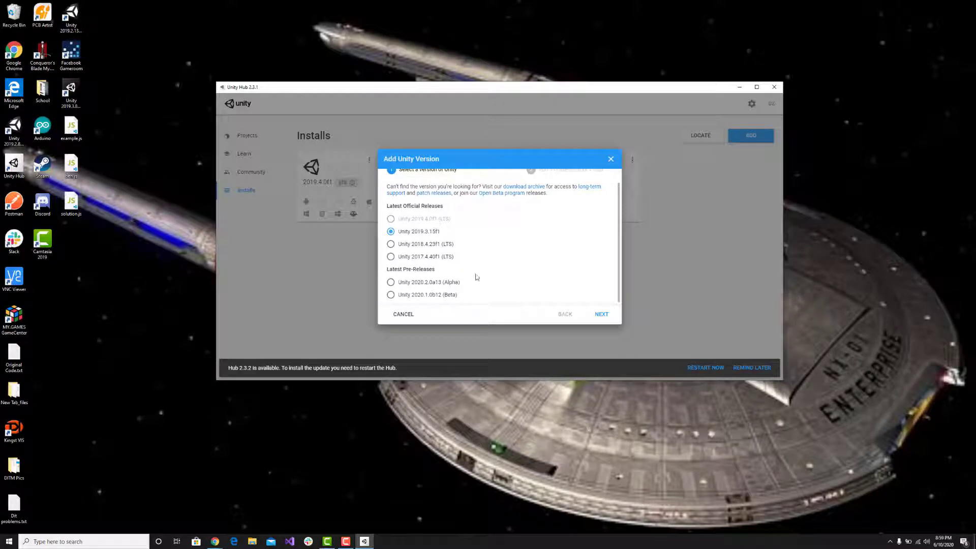
left_click(610, 158)
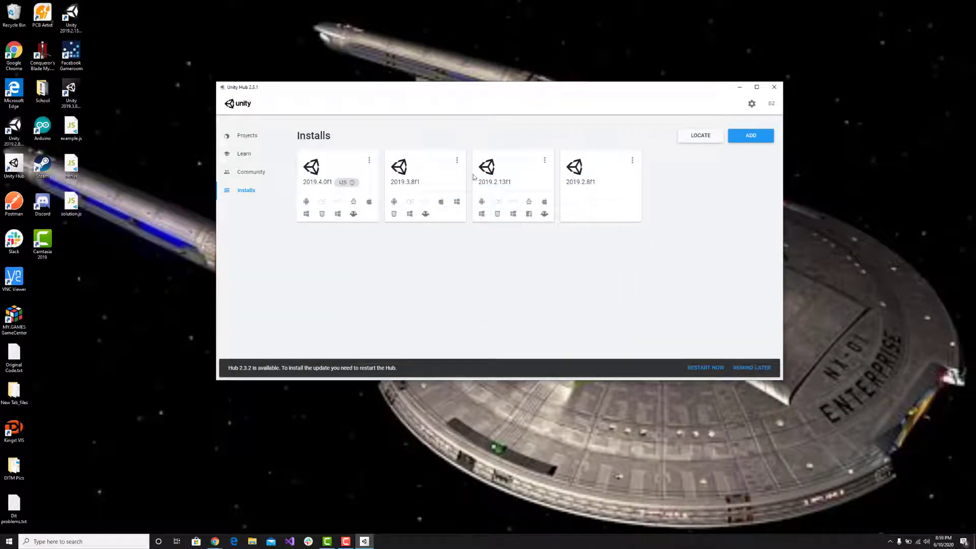
Start a new 3D project from the Projects list and name it RocketGame!!
left_click(745, 137)
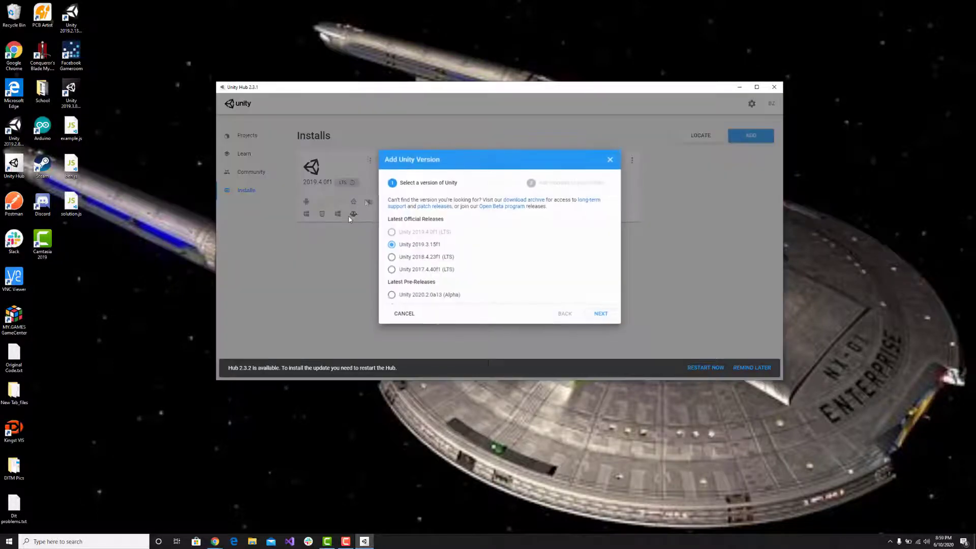
left_click(611, 160)
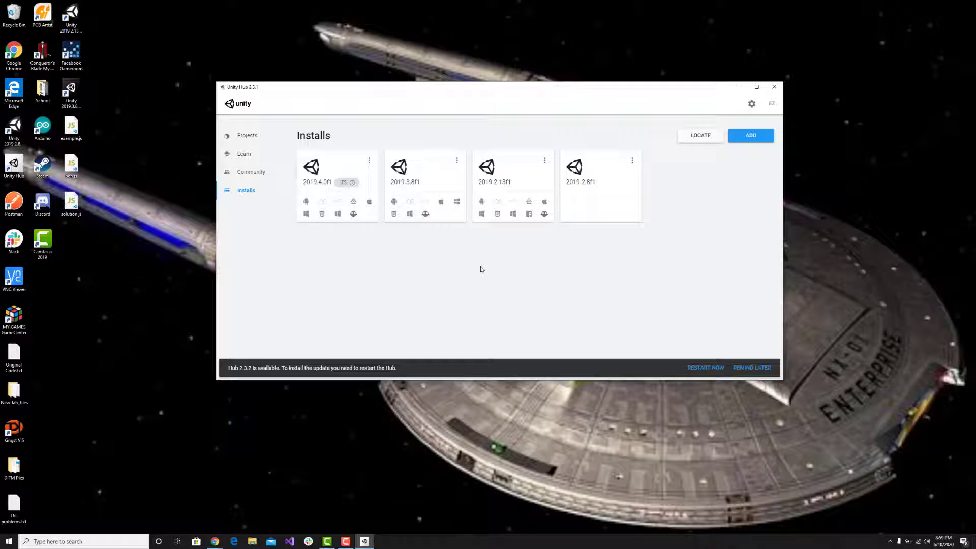
left_click(246, 136)
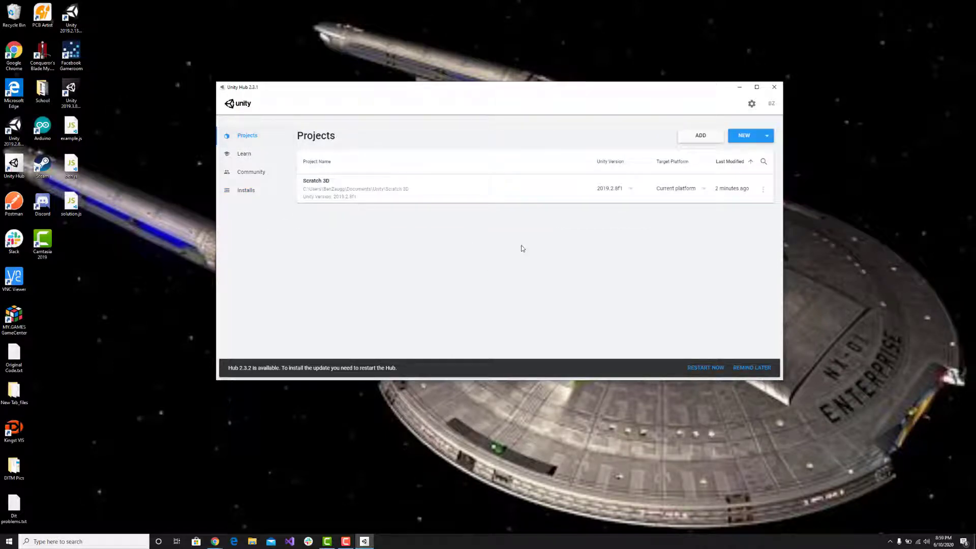
left_click(744, 135)
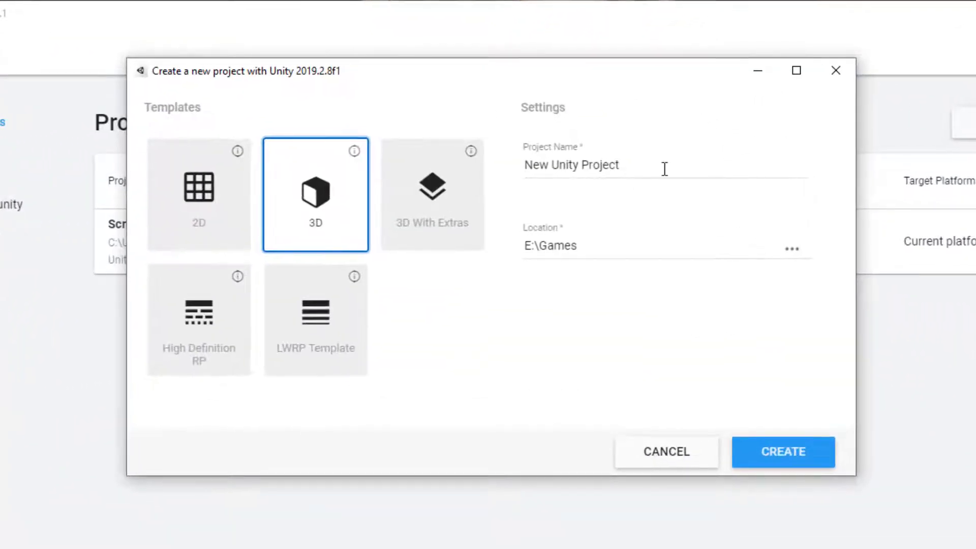
left_click_drag(587, 159, 474, 165)
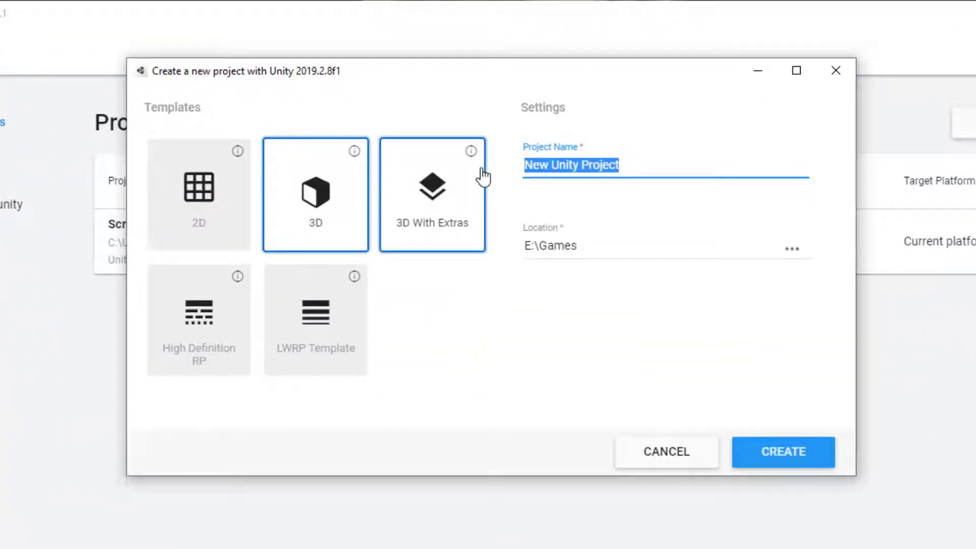
type("Rocket")
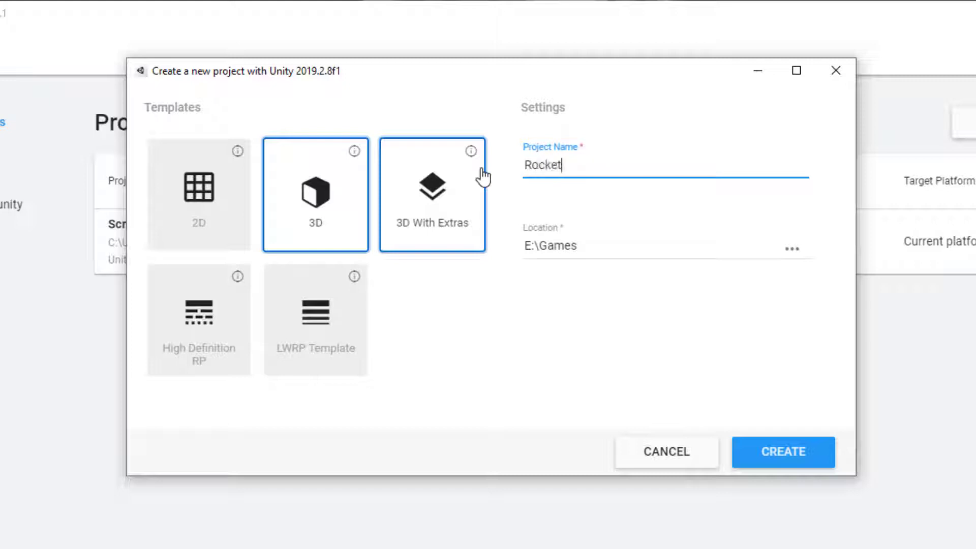
type("Game!!")
left_click(589, 337)
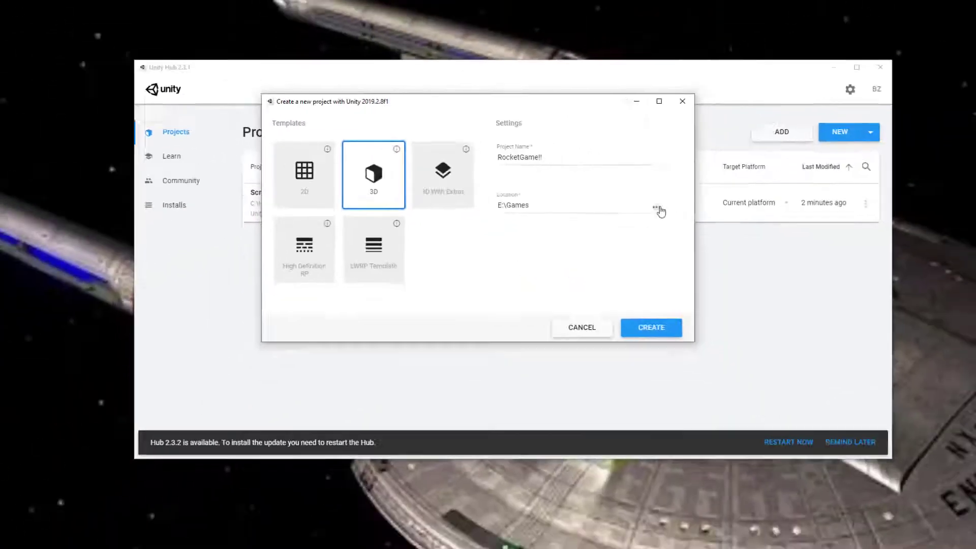
Choose E:\Games as the project's save location and create the project.
left_click(791, 248)
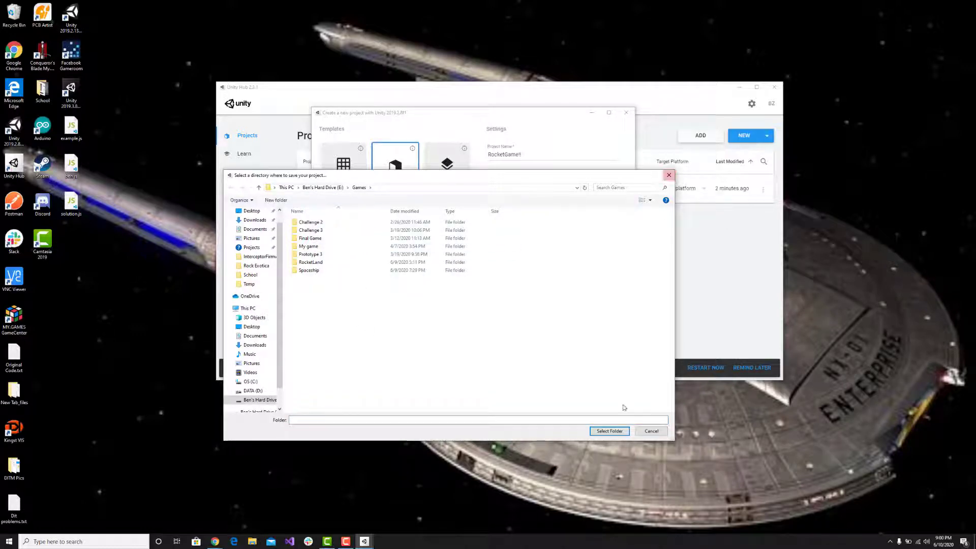
left_click(609, 431)
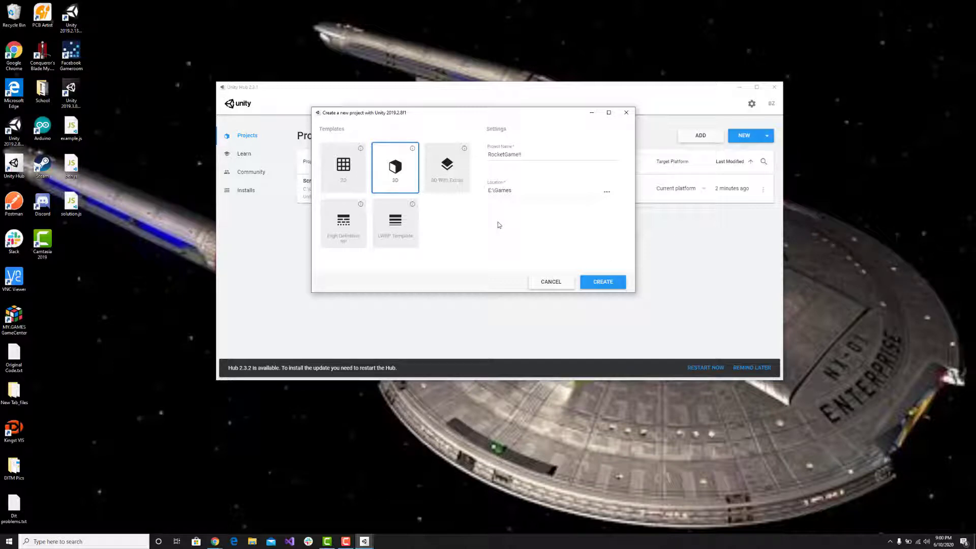
left_click(595, 283)
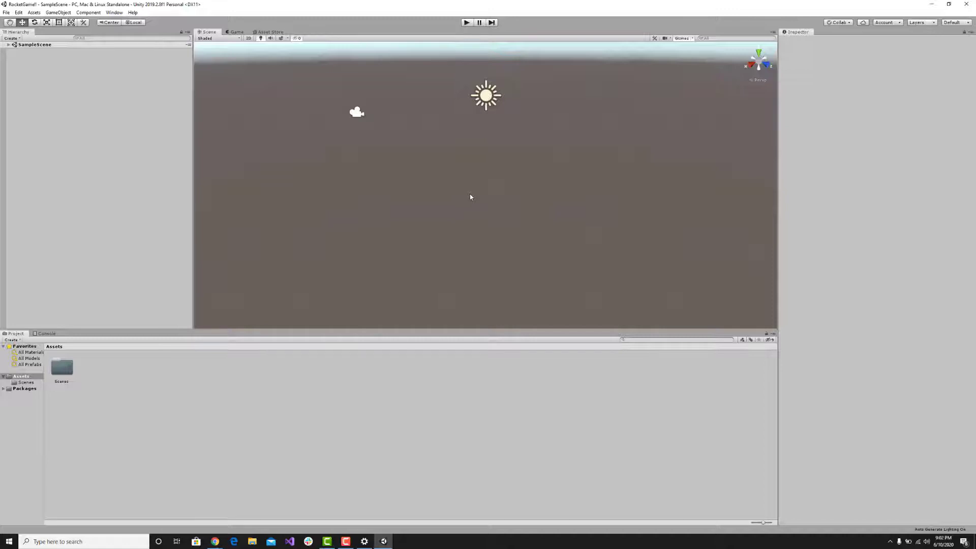
Examine the default scene in the Scene and Game views, and inspect the Main Camera and Directional Light.
mouse_move(470, 196)
right_mouse_down()
mouse_move(480, 194)
mouse_move(413, 151)
mouse_move(268, 173)
mouse_move(577, 124)
mouse_move(401, 137)
mouse_move(266, 122)
mouse_move(512, 152)
mouse_move(481, 179)
mouse_move(483, 161)
mouse_move(462, 155)
mouse_move(305, 155)
mouse_move(211, 169)
mouse_move(403, 157)
mouse_move(490, 191)
mouse_move(544, 159)
mouse_move(667, 169)
mouse_move(574, 194)
mouse_move(453, 188)
mouse_move(481, 198)
mouse_move(471, 202)
mouse_move(434, 198)
mouse_move(442, 173)
mouse_move(579, 189)
mouse_move(457, 196)
mouse_move(474, 199)
right_mouse_up()
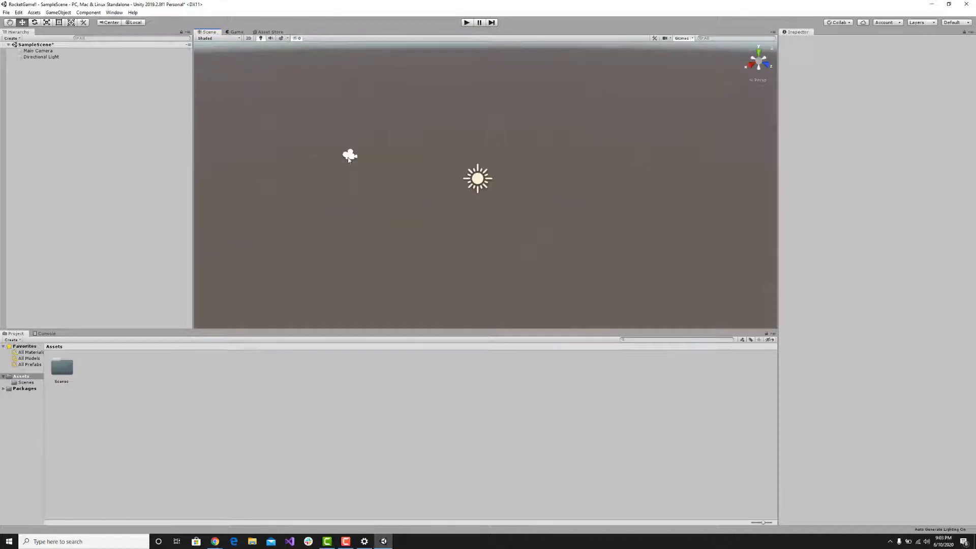
left_click_drag(334, 141, 367, 177)
left_click(361, 129)
left_click(236, 32)
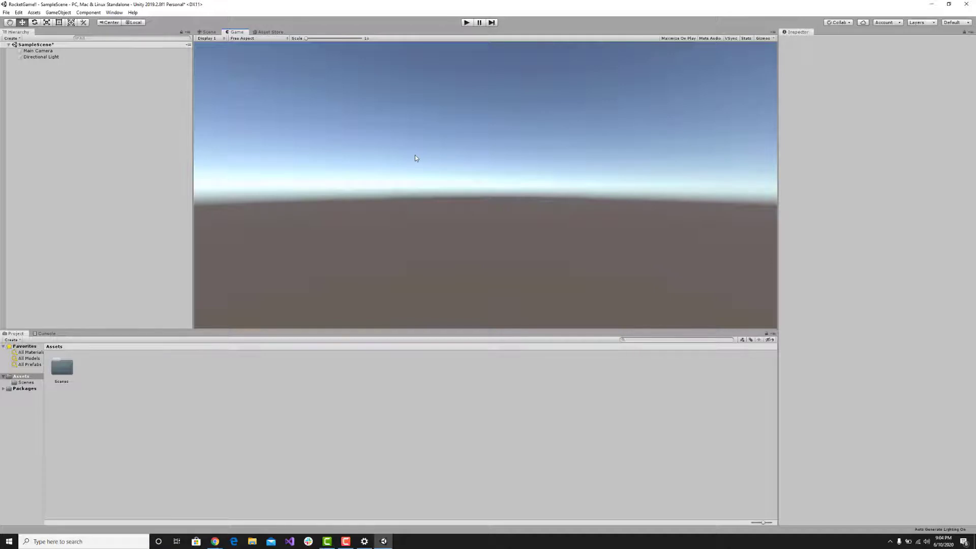
left_click(213, 33)
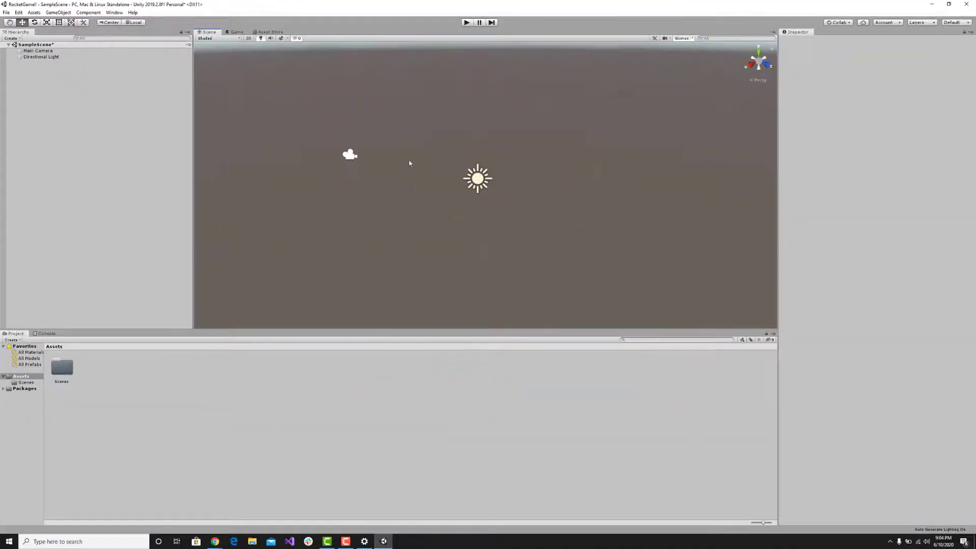
left_click_drag(316, 134, 376, 170)
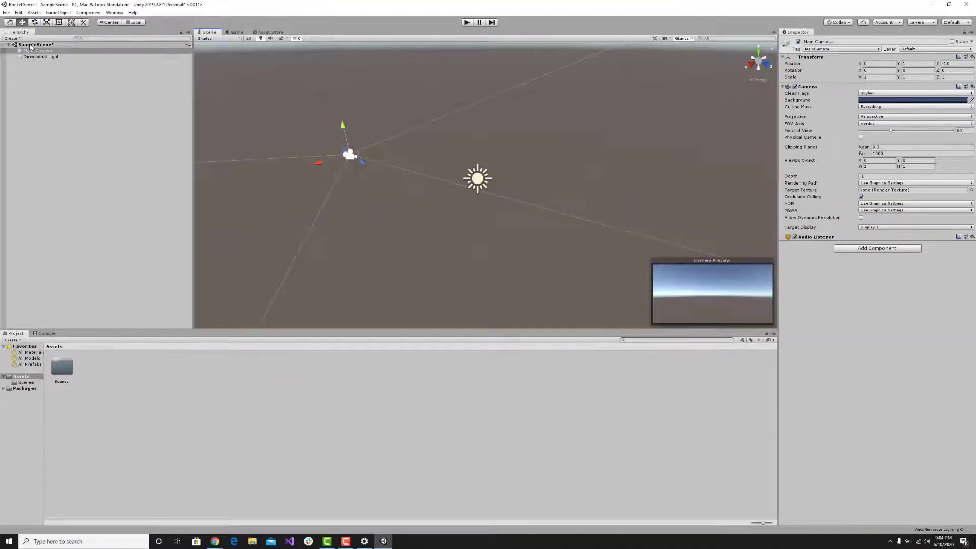
left_click(32, 57)
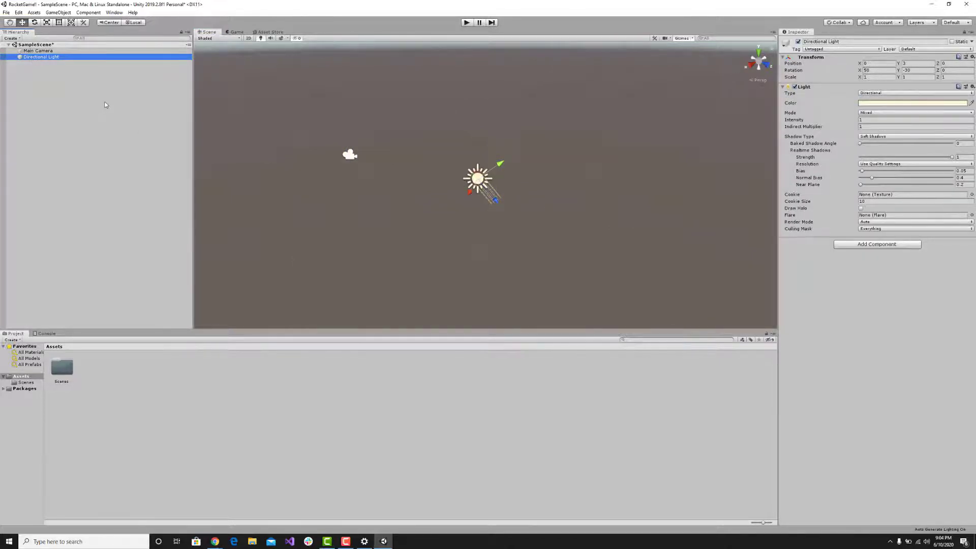
Add a 3D Cube to SampleScene as a top-level object.
right_click(50, 82)
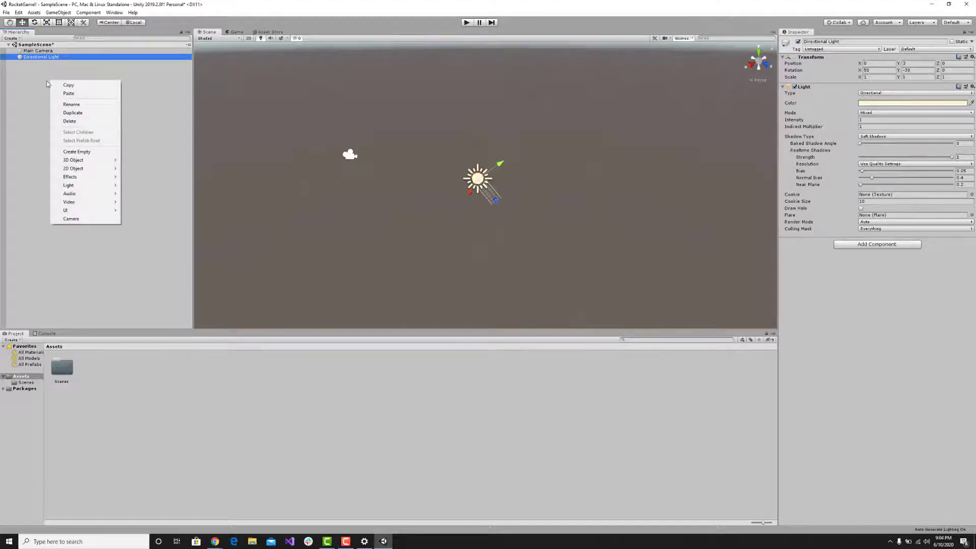
left_click(46, 82)
right_click(47, 82)
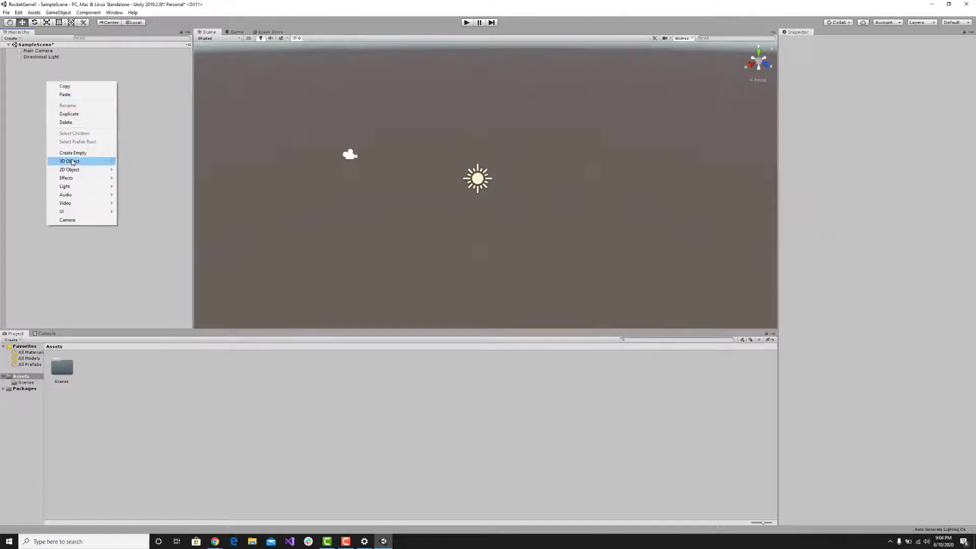
mouse_move(72, 162)
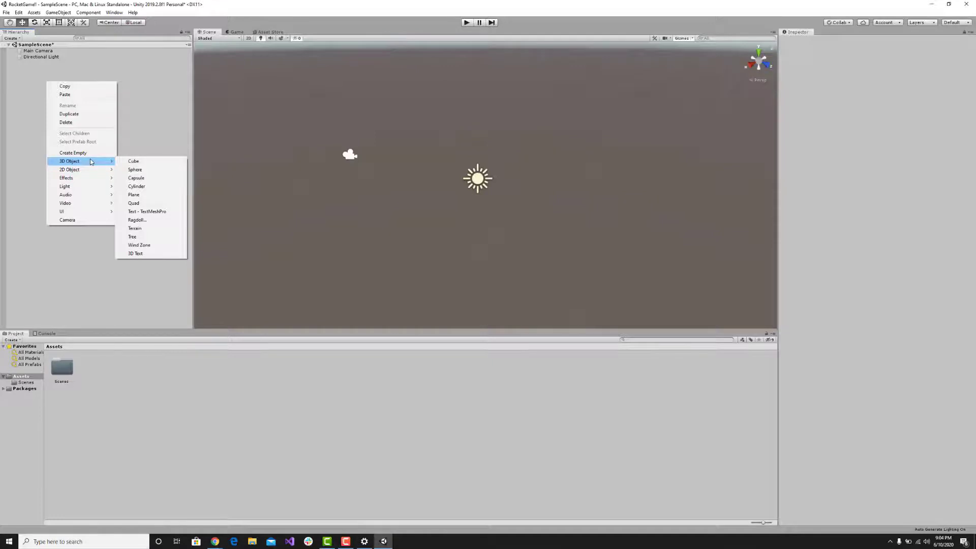
left_click(131, 162)
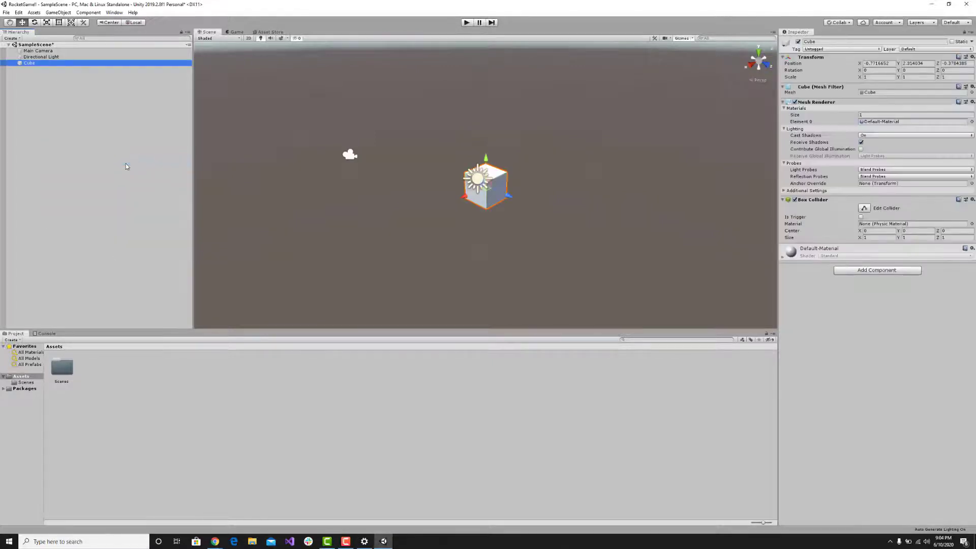
Move the cube along its axes in the Scene view to about X -13.39, Y 0.21, Z -4.85.
left_click_drag(520, 187, 400, 180, "alt")
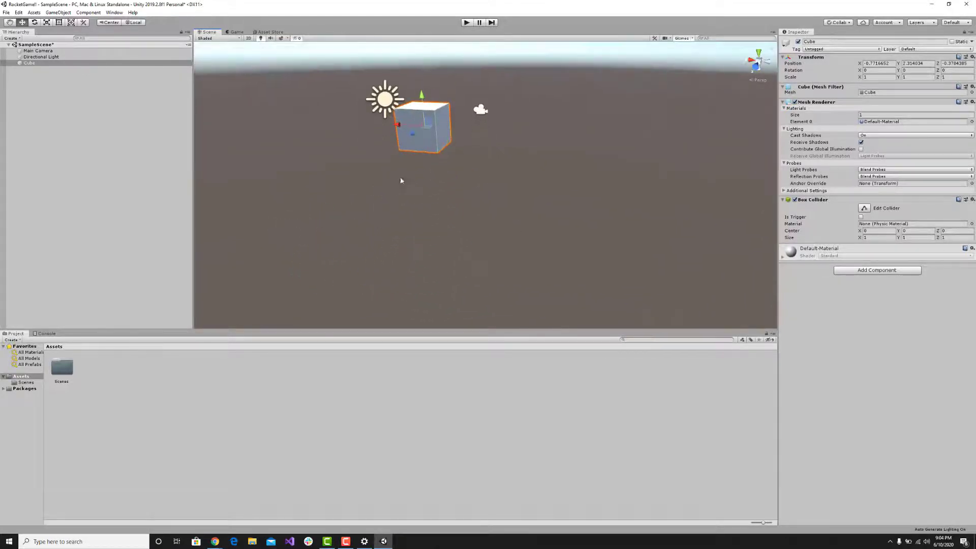
left_click_drag(464, 172, 498, 175, "alt")
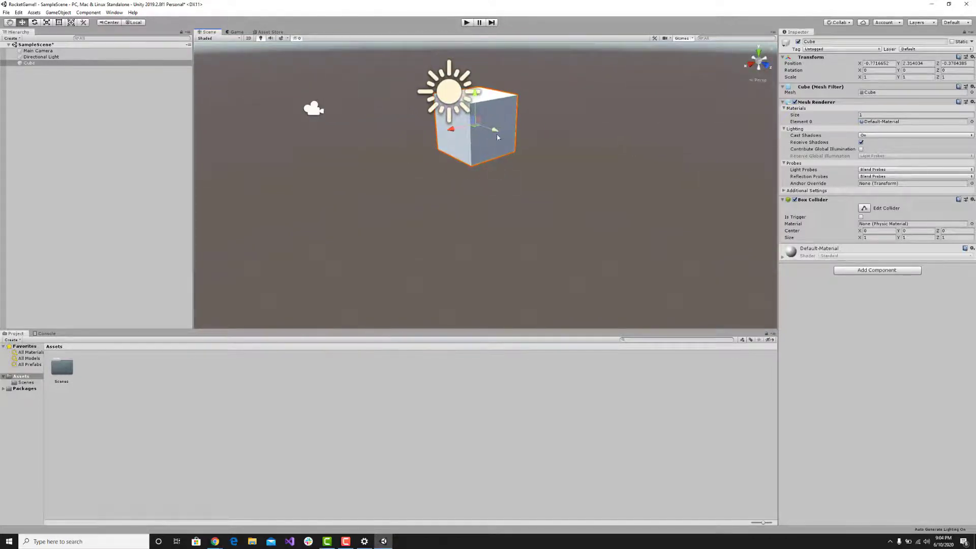
left_click_drag(495, 133, 334, 159)
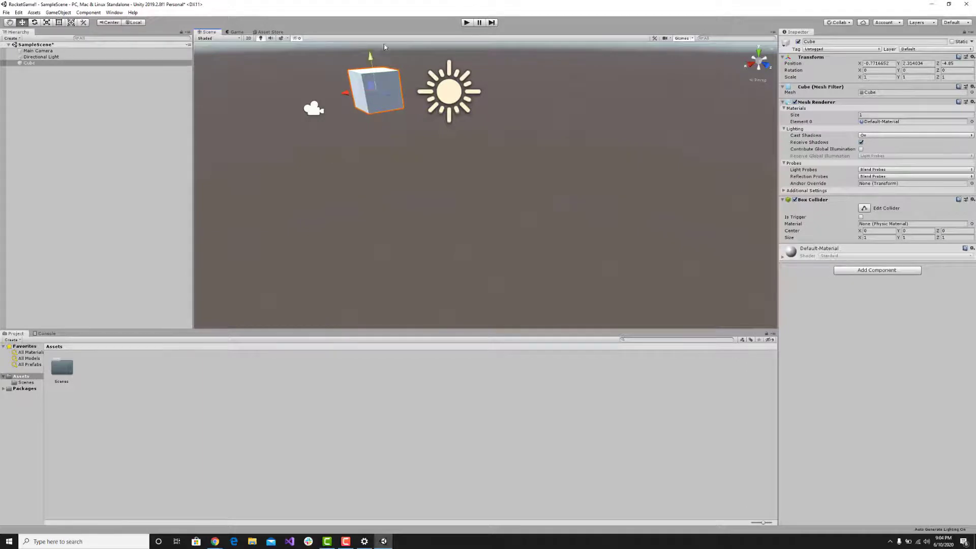
left_click_drag(370, 59, 382, 135)
left_click_drag(357, 167, 724, 104)
key("f")
left_click_drag(557, 152, 513, 174, "alt")
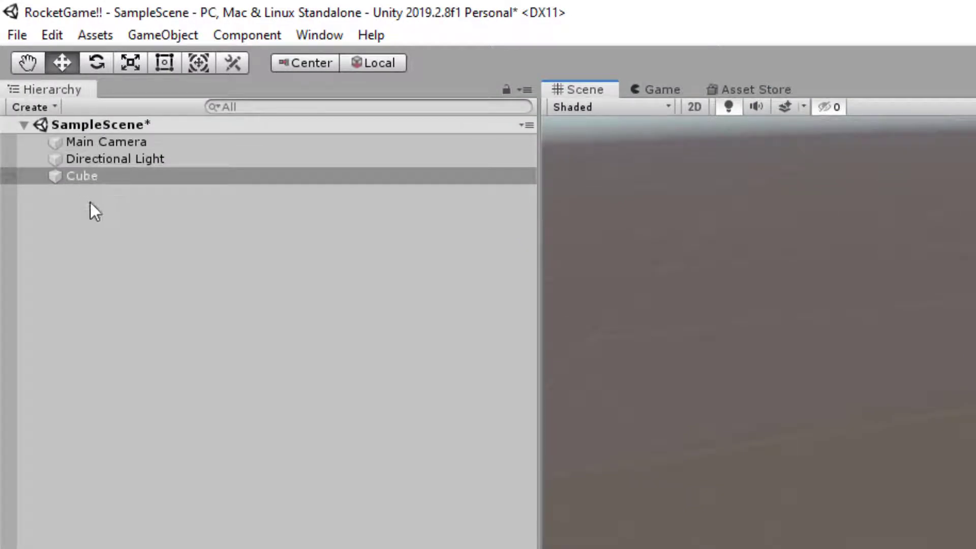
Adjust the cube's Transform to an X position of about -9.04, and rotate it about 23 degrees around X and also around Y.
left_click(110, 176)
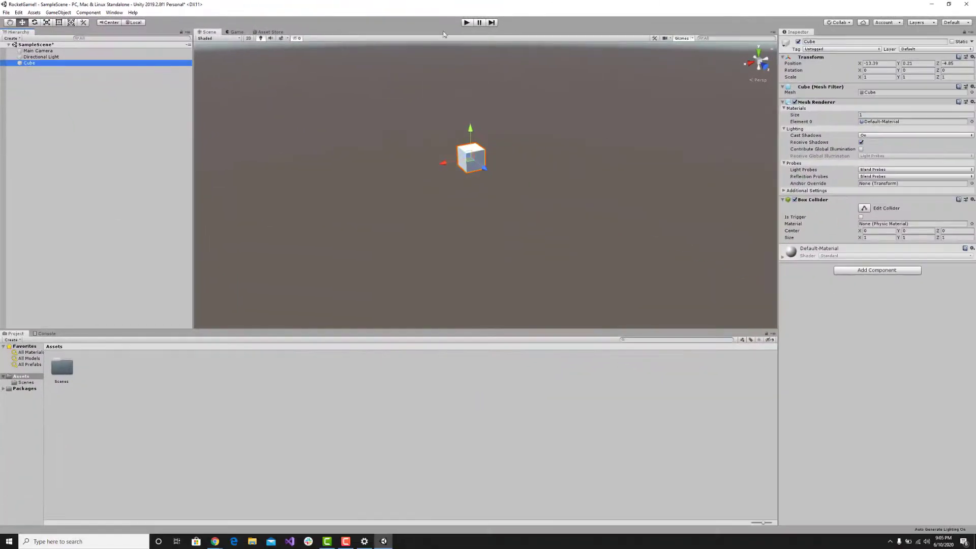
mouse_move(561, 107)
right_mouse_down()
mouse_move(462, 98)
mouse_move(555, 111)
right_mouse_up()
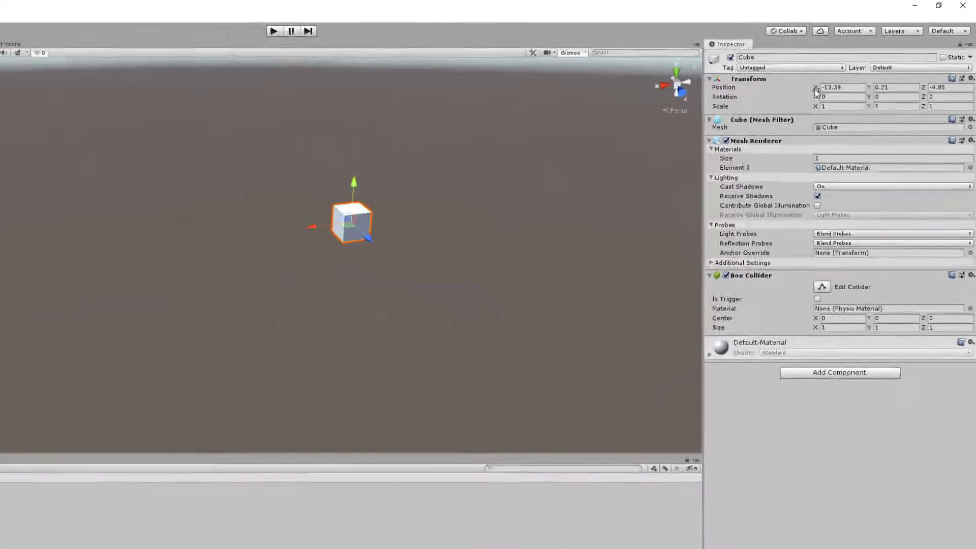
left_click_drag(758, 120, 814, 121)
left_click_drag(889, 68, 862, 68)
left_click_drag(353, 215, 374, 213)
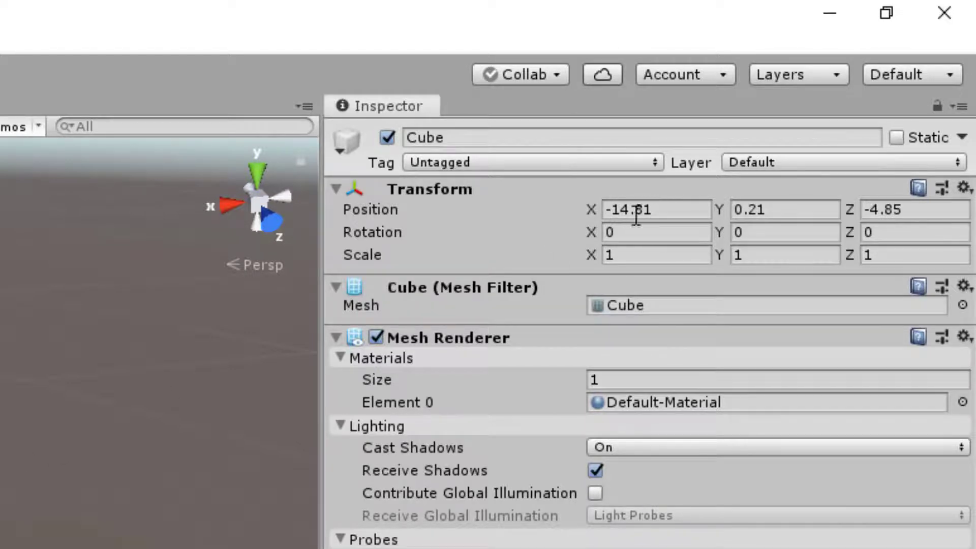
left_click_drag(374, 213, 215, 233)
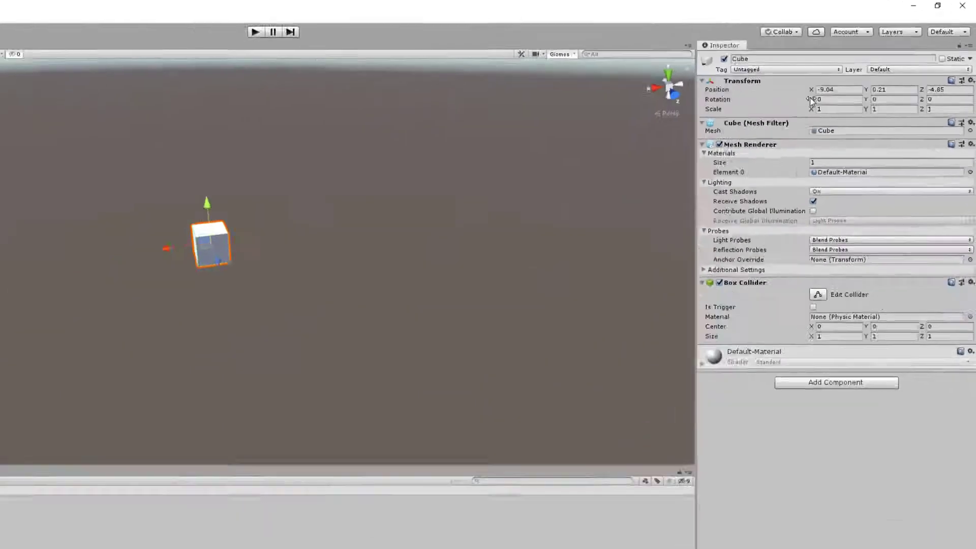
left_click_drag(812, 101, 947, 95)
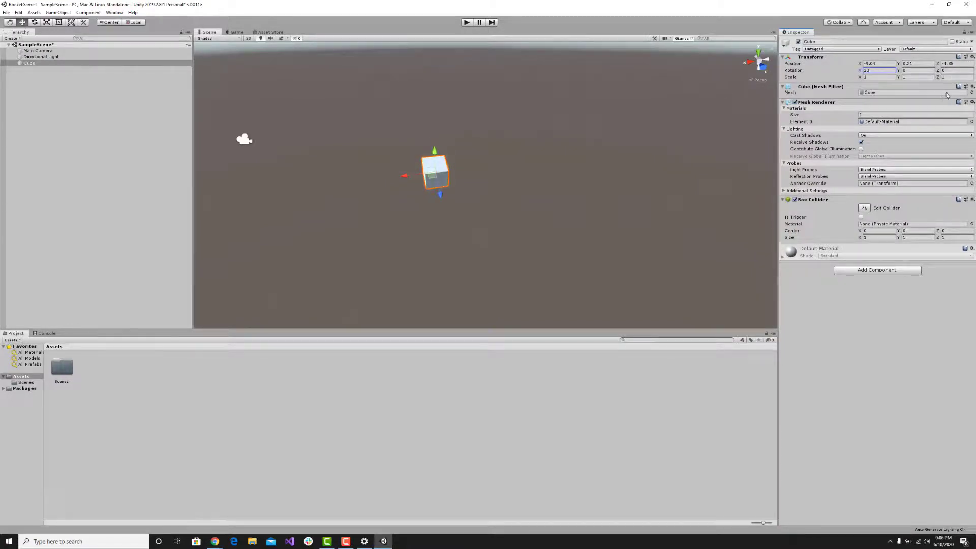
left_click_drag(898, 71, 378, 157)
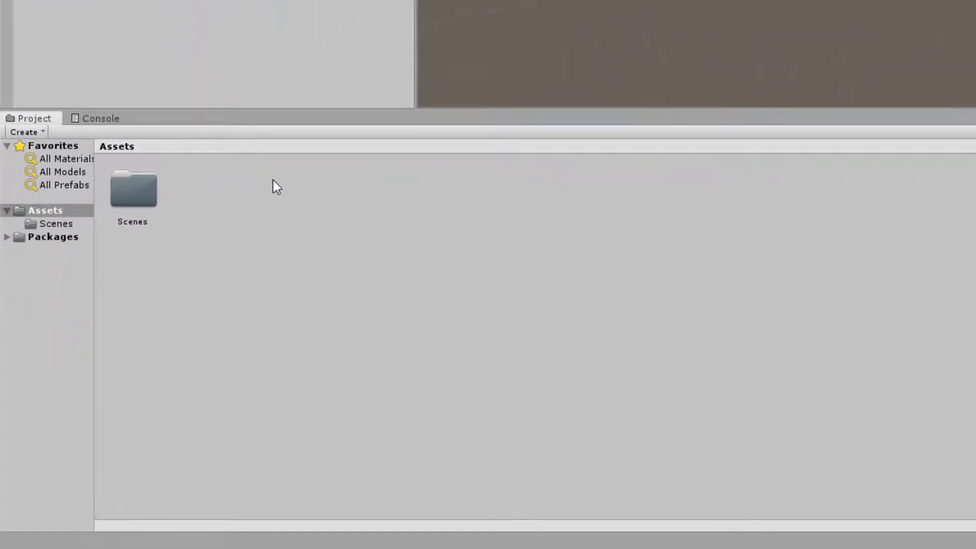
Widen the project's folder list and create a folder named Player inside Assets.
left_click_drag(95, 195, 121, 195)
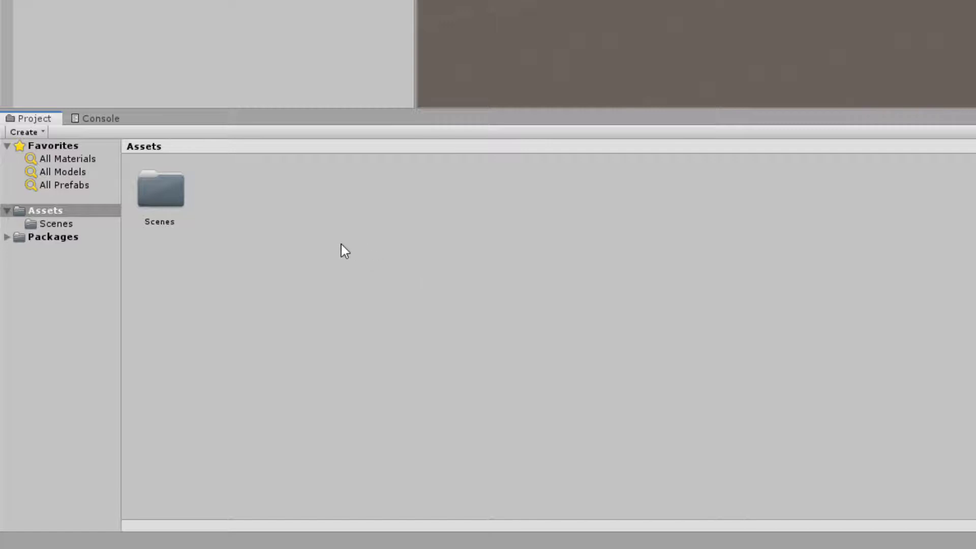
right_click(254, 221)
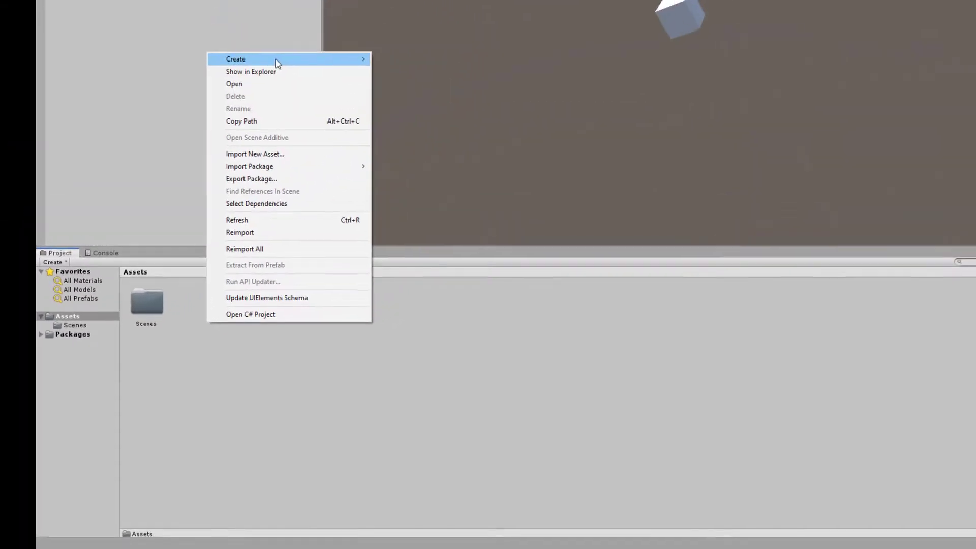
mouse_move(277, 63)
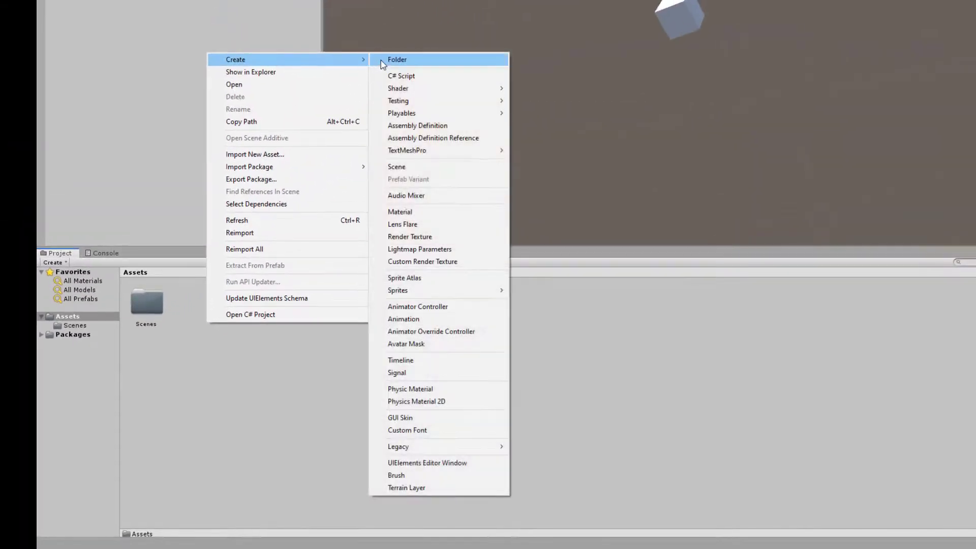
left_click(381, 60)
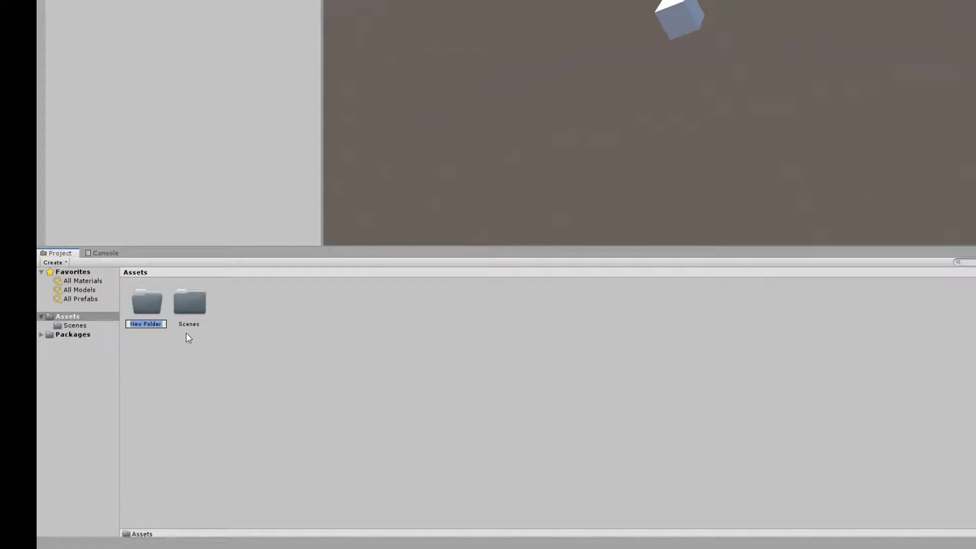
type("Player")
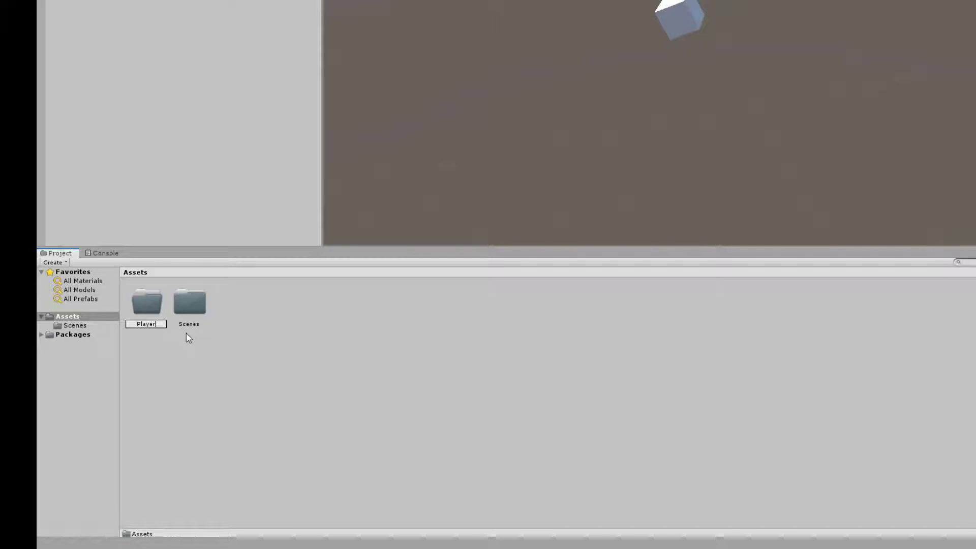
key("Return")
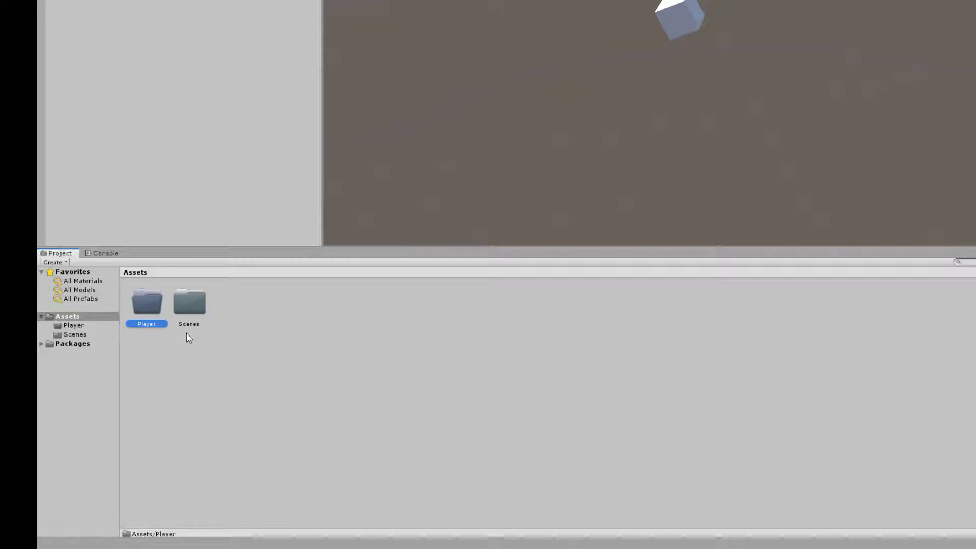
Open the Player and Scenes folders in turn, and delete the Player folder from Assets.
double_click(147, 307)
left_click(66, 316)
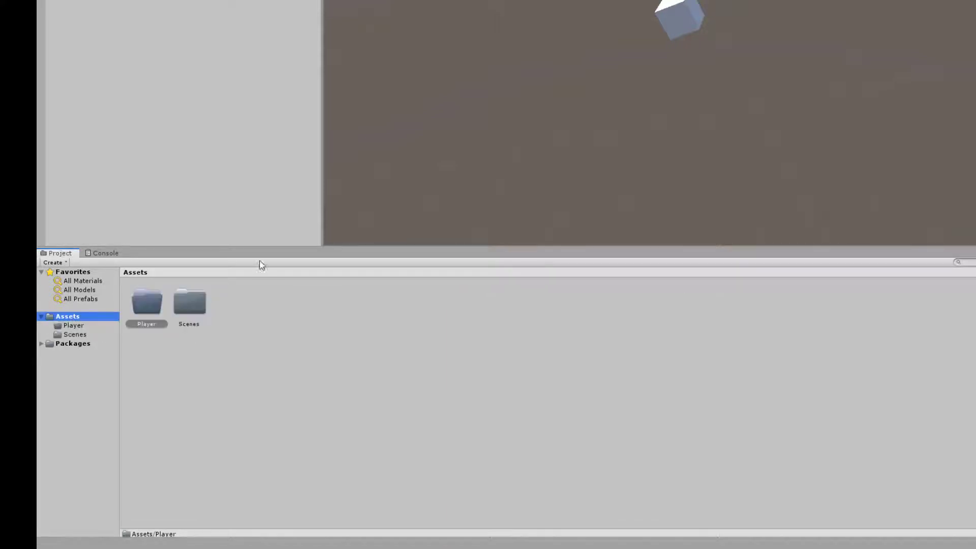
double_click(189, 301)
left_click(73, 325)
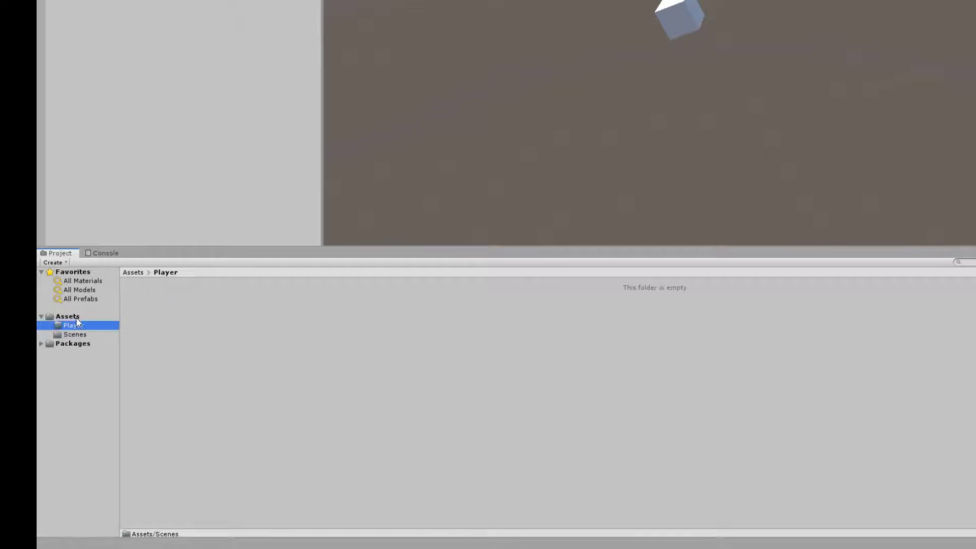
left_click(67, 316)
left_click(147, 311)
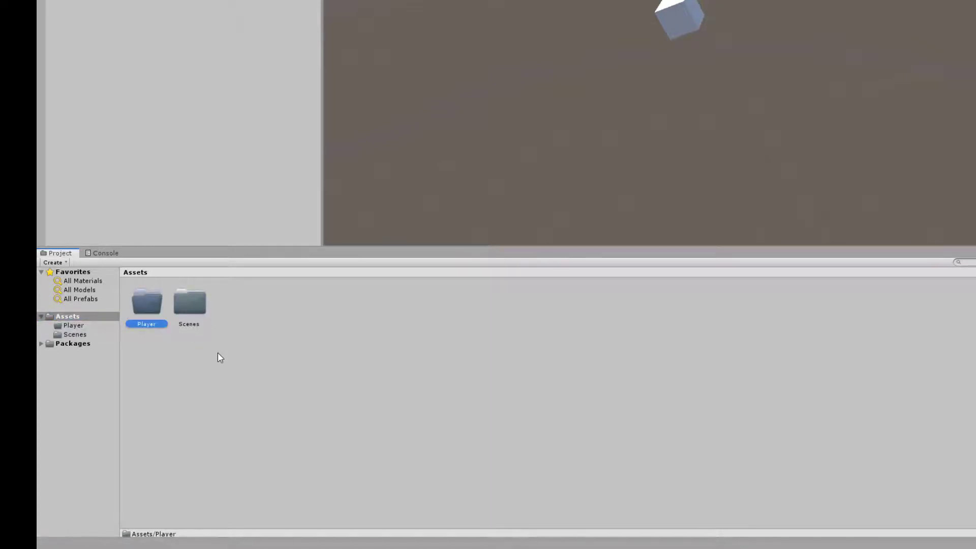
key("Delete")
key("Return")
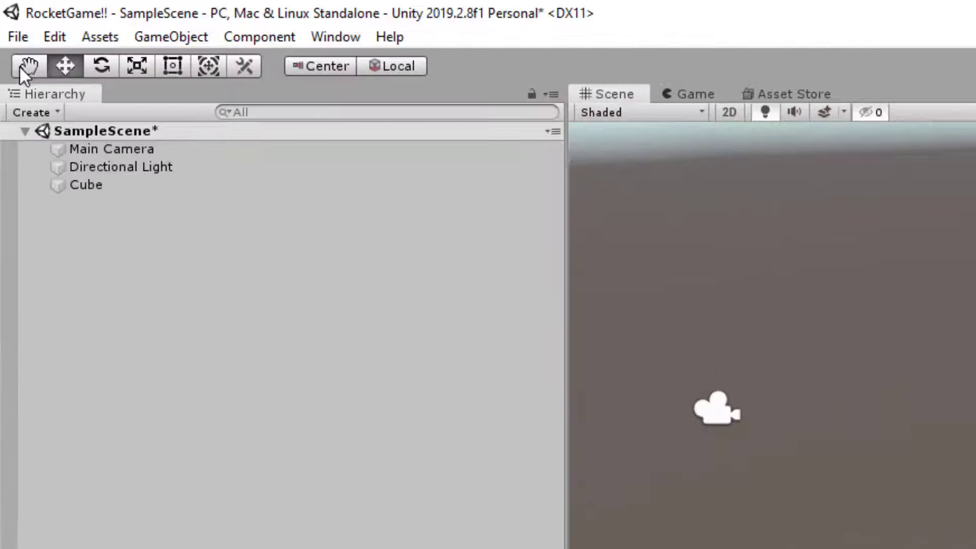
left_click(32, 21)
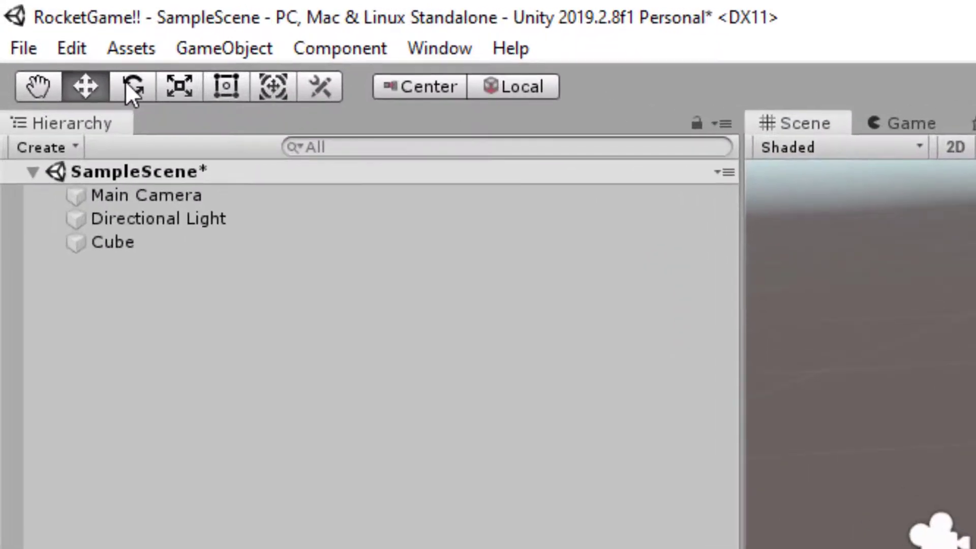
left_click(226, 87)
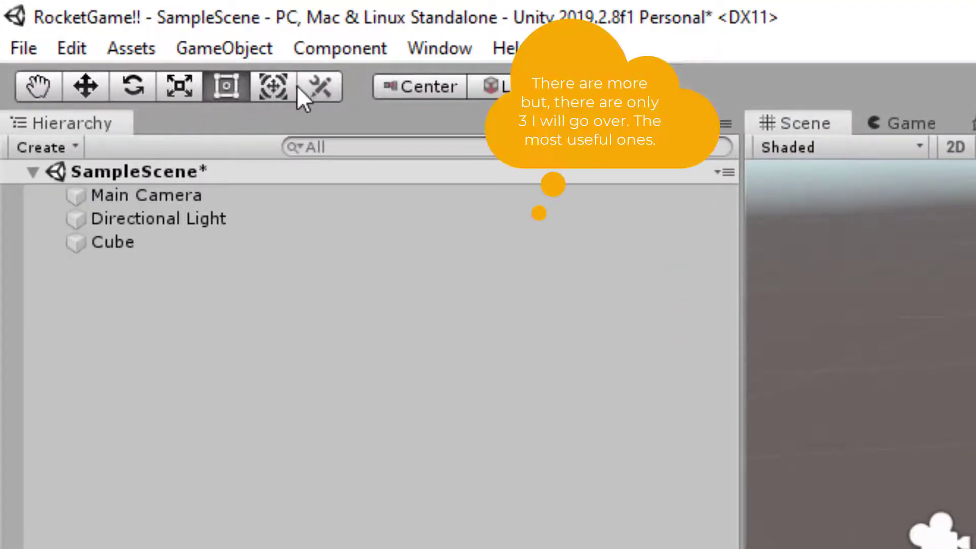
left_click(275, 87)
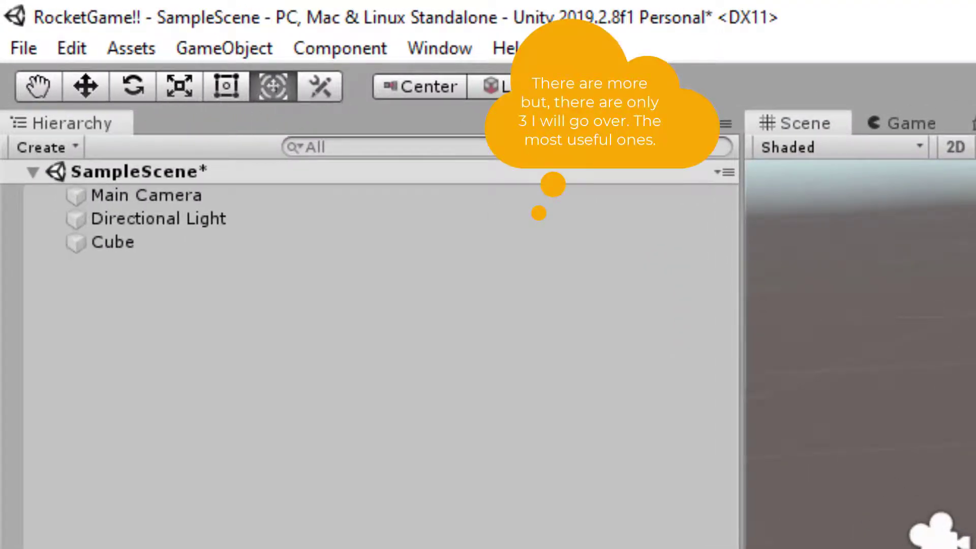
Move the cube with the Move tool to about X -9.10, Y 0.06, Z -4.83.
left_click(82, 88)
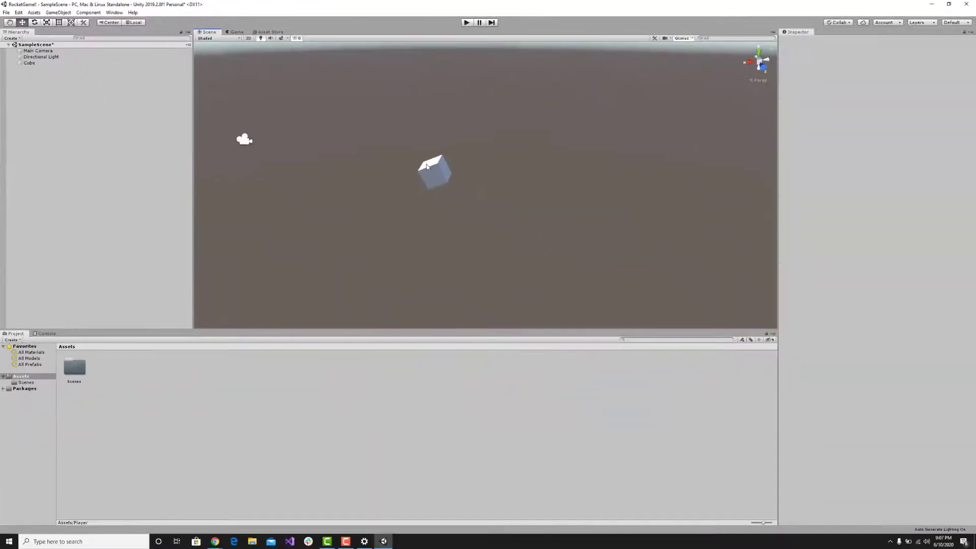
left_click(427, 167)
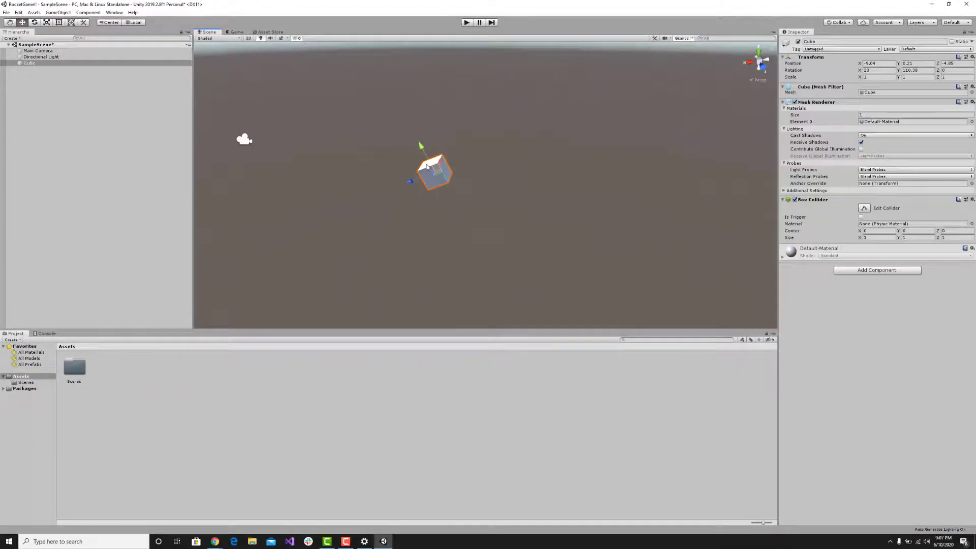
left_click_drag(427, 167, 645, 220, "alt")
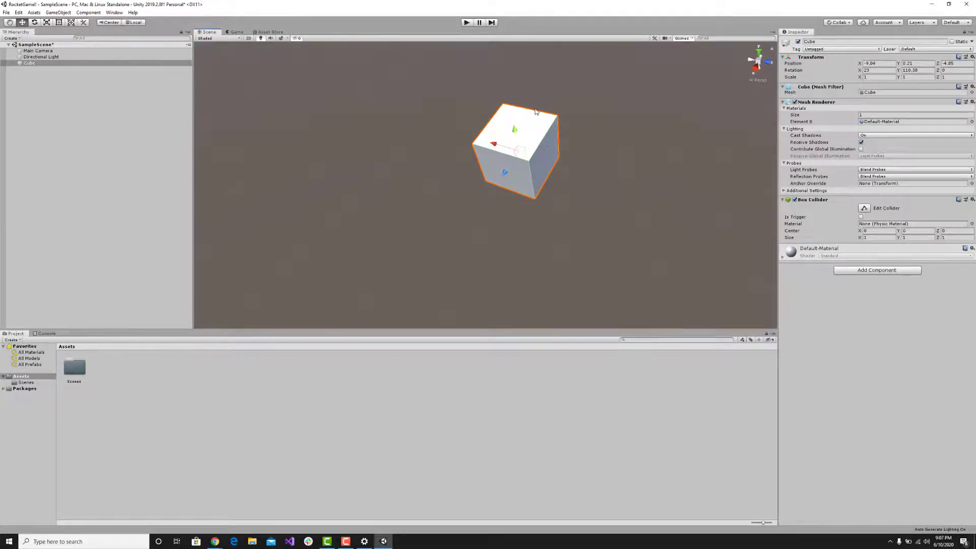
mouse_move(517, 135)
left_mouse_down()
mouse_move(492, 115)
mouse_move(511, 144)
left_mouse_up()
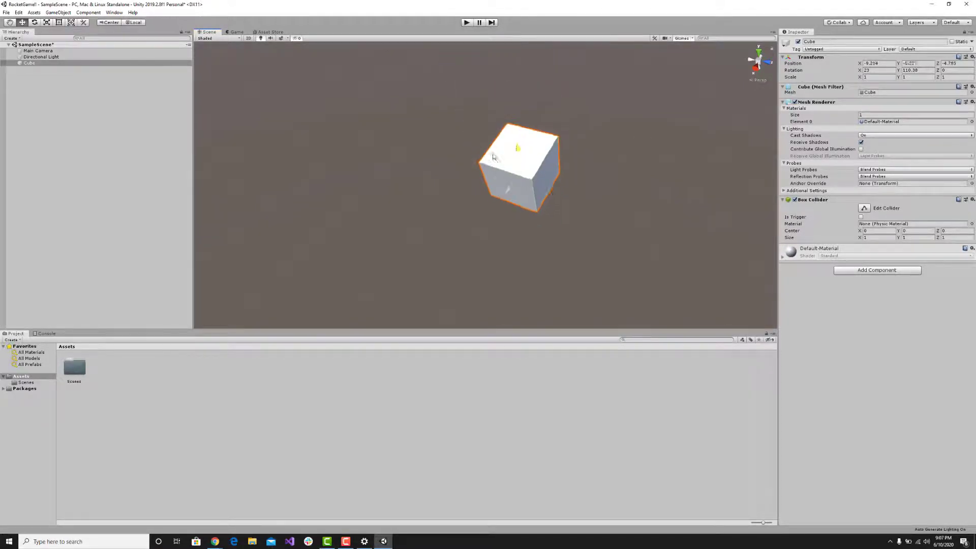
left_click_drag(605, 198, 568, 202, "alt")
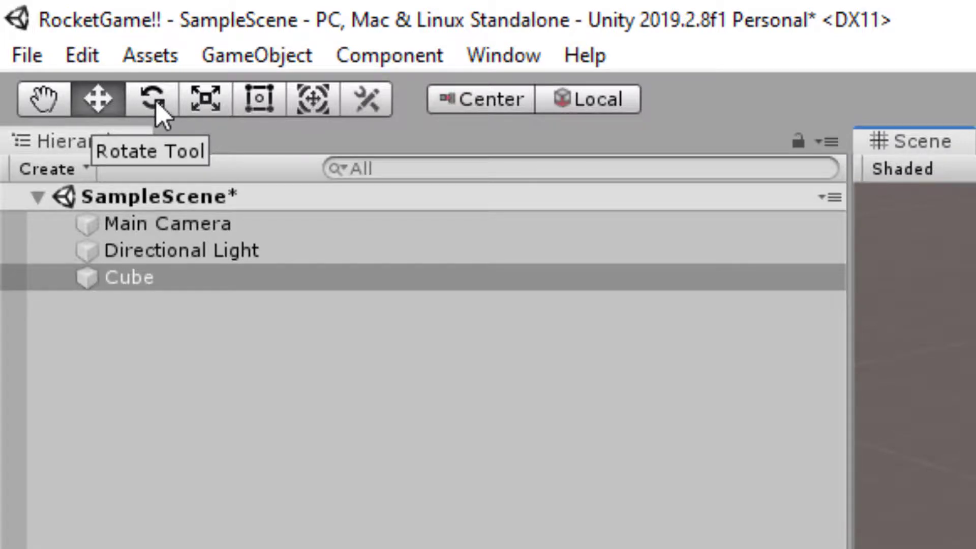
Rotate the cube freely with the Rotate tool to about X -25.4, Y 320, Z -69.6 degrees.
left_click(148, 99)
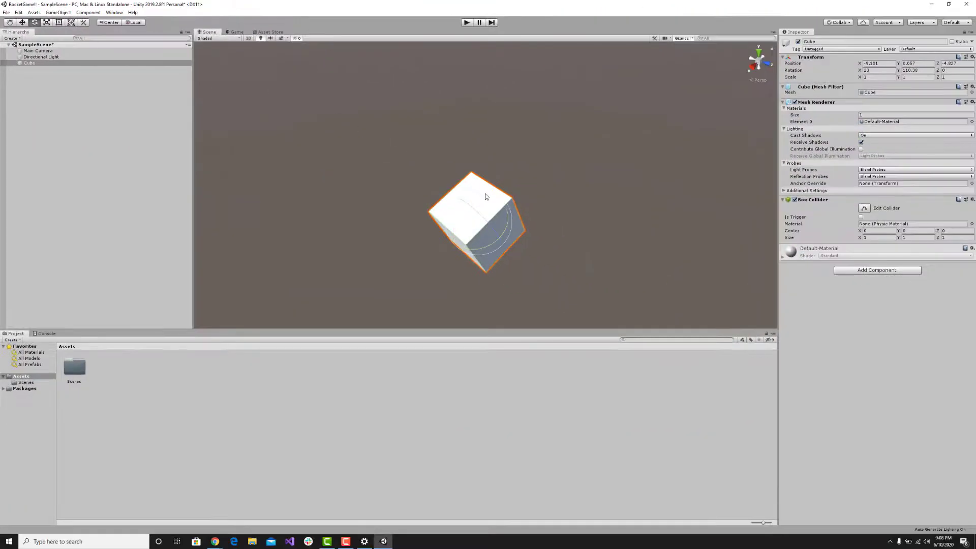
scroll(506, 229, "up", 5)
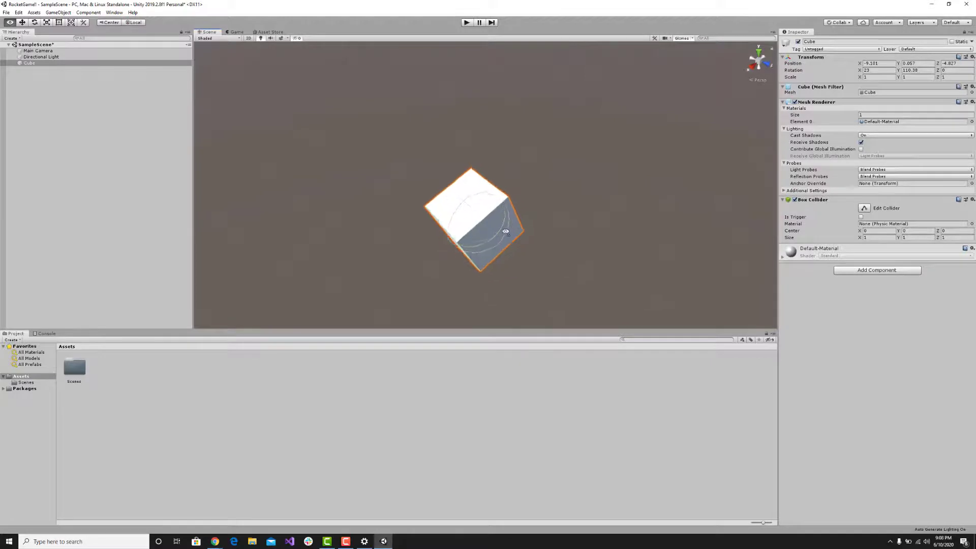
left_click_drag(492, 222, 441, 121)
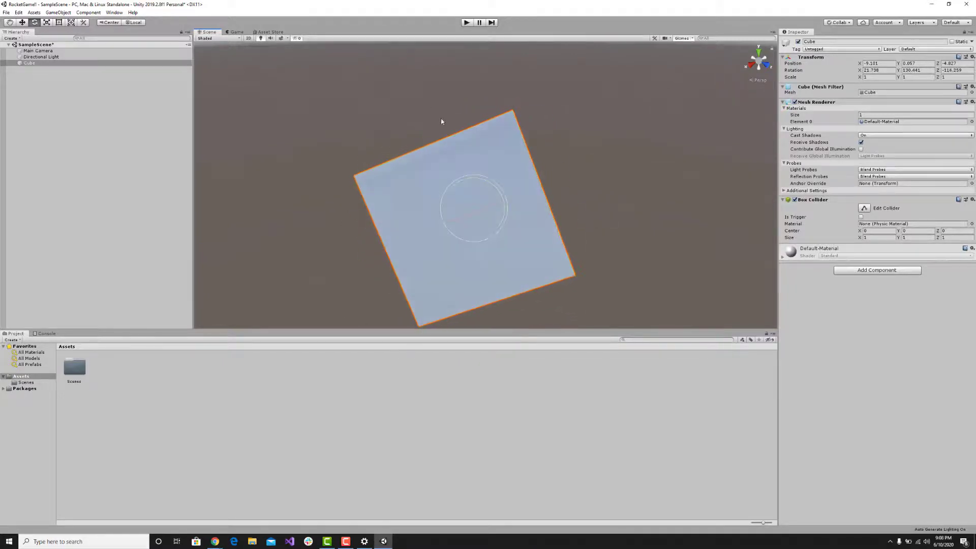
left_click_drag(493, 209, 491, 240)
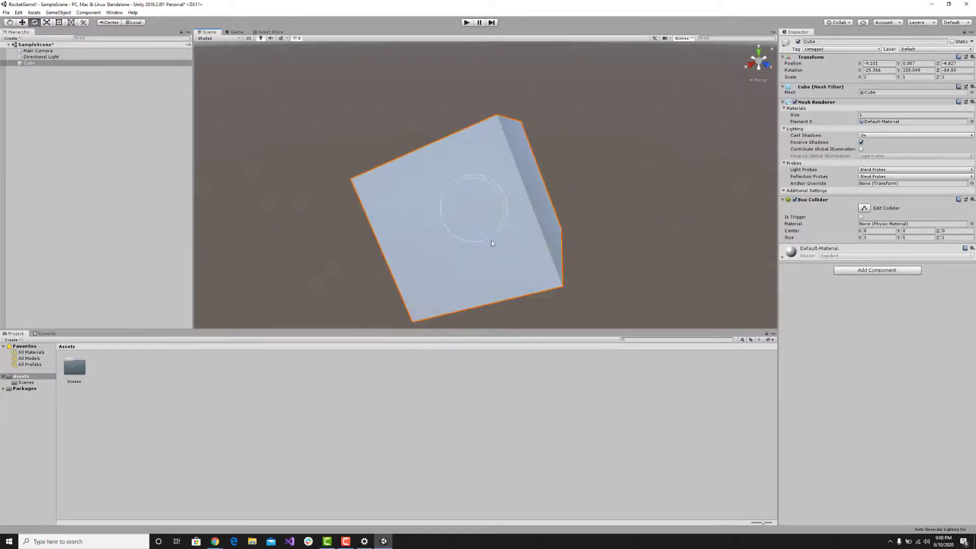
right_click_drag(491, 240, 449, 166)
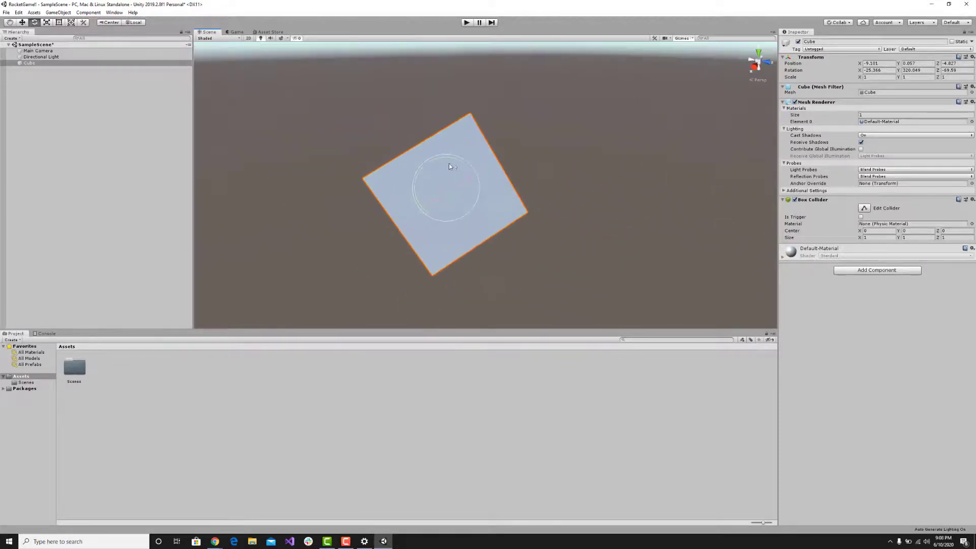
right_click_drag(442, 128, 510, 183)
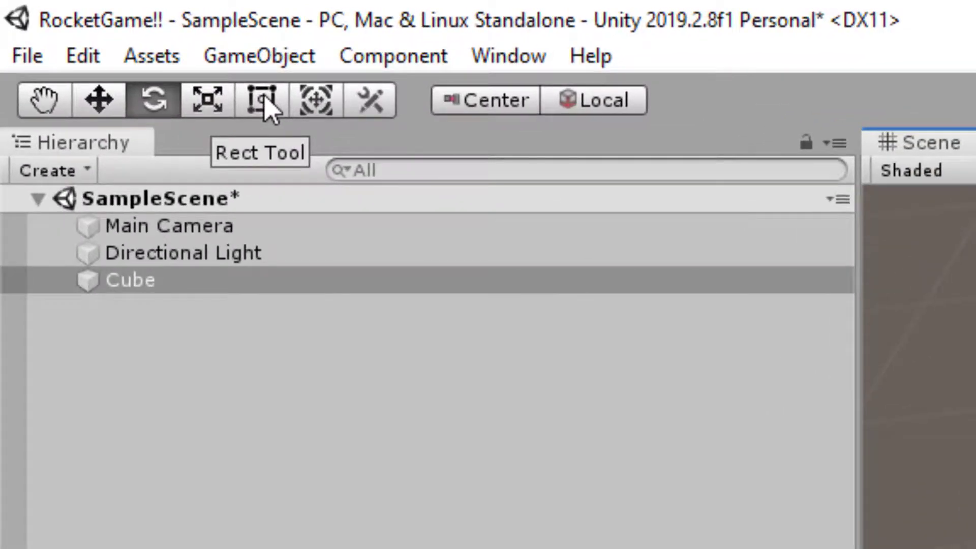
Stretch the cube's sides with the Rect Tool to a scale of about X 2.66, Y 2.54, Z 3.71.
left_click(262, 99)
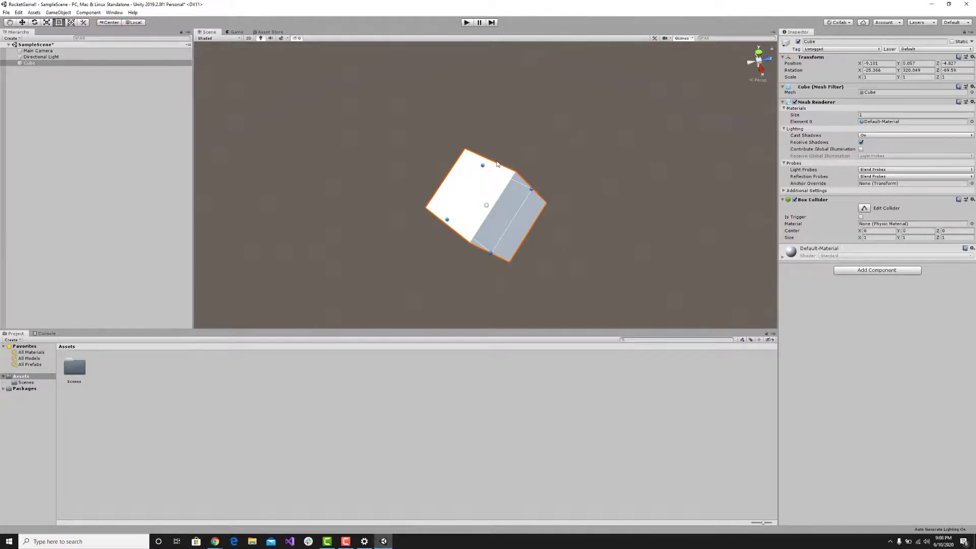
left_click_drag(476, 189, 269, 76, "alt")
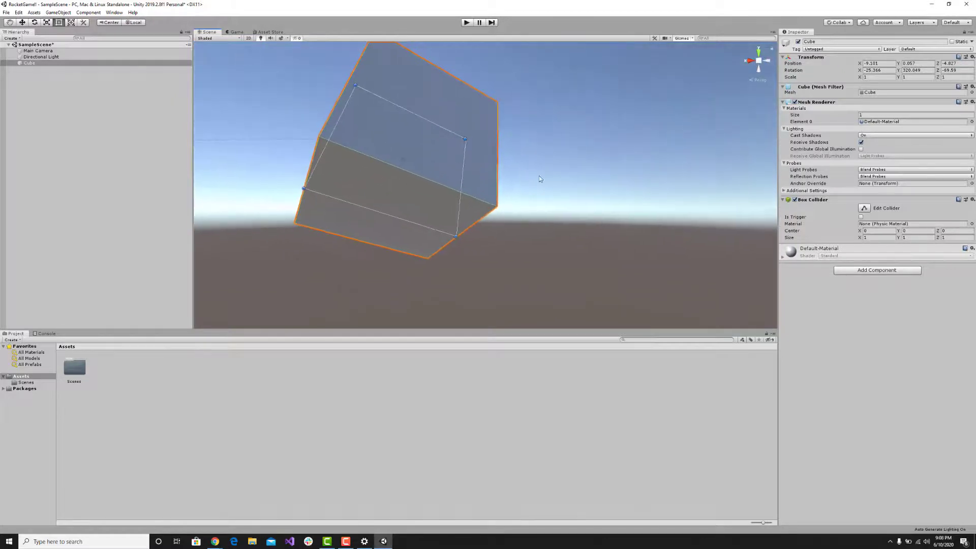
key("f")
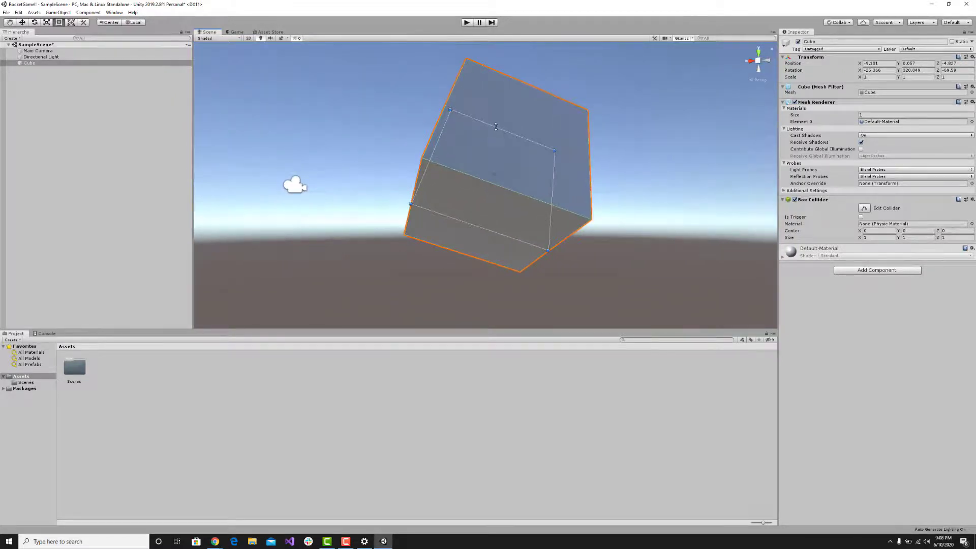
left_click_drag(495, 126, 530, 45)
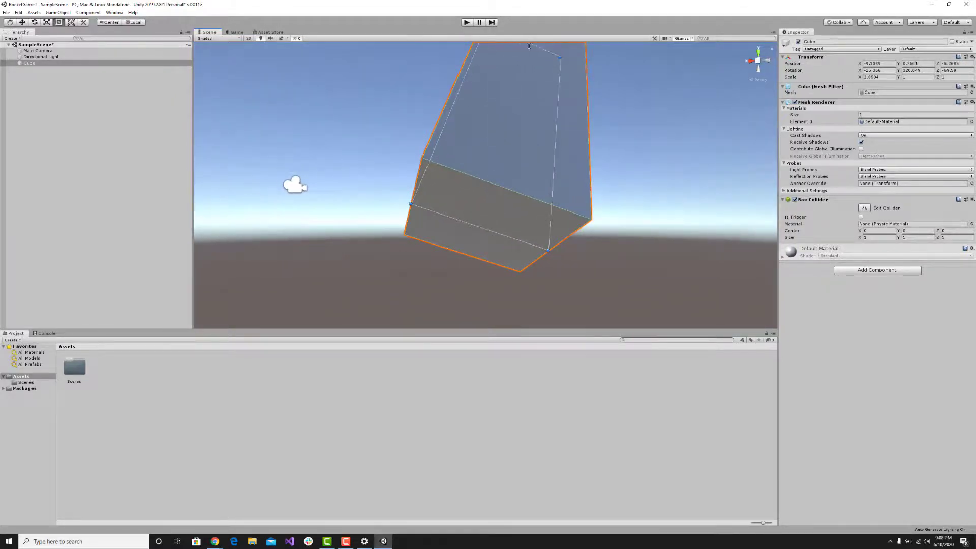
right_click_drag(519, 159, 534, 211)
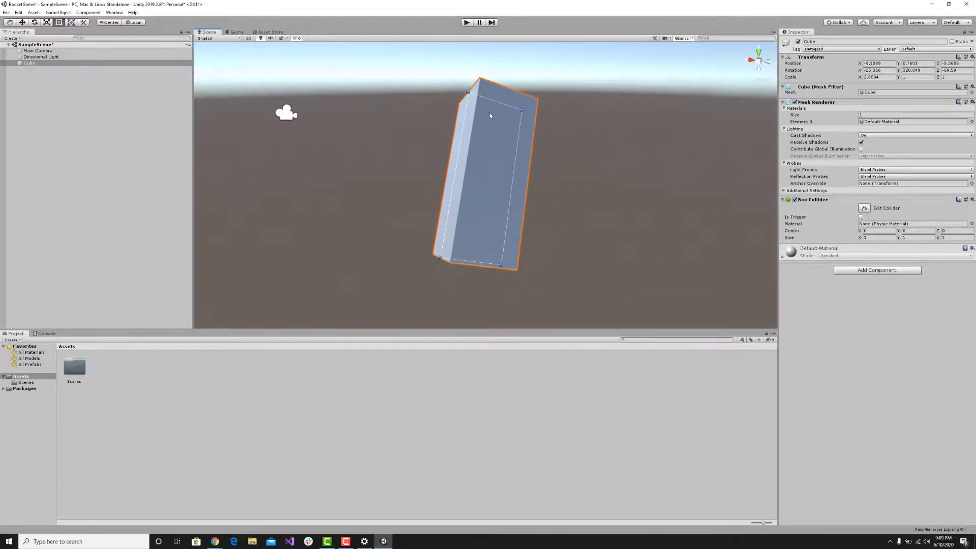
left_click_drag(461, 140, 354, 142)
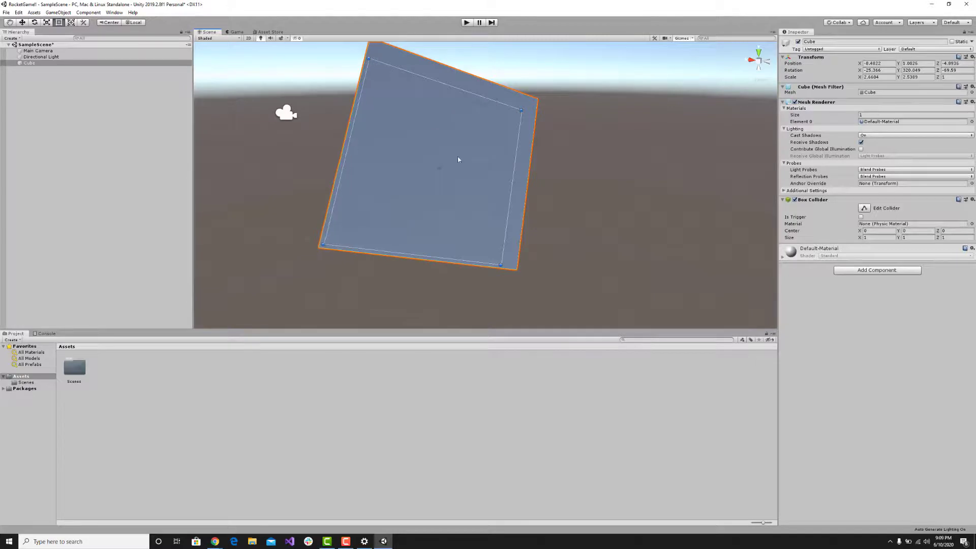
right_click_drag(457, 159, 601, 173)
left_click_drag(588, 170, 737, 108)
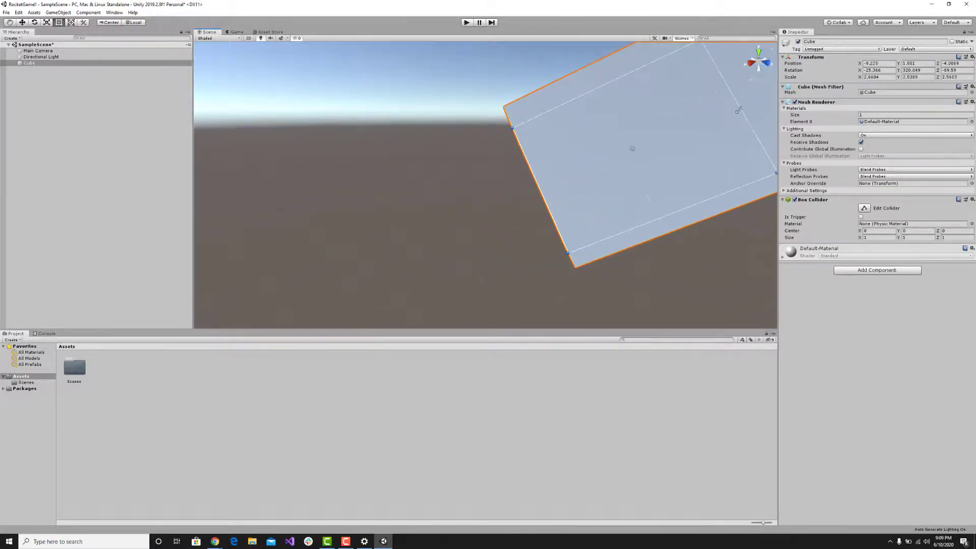
right_click_drag(645, 168, 674, 199)
key("s")
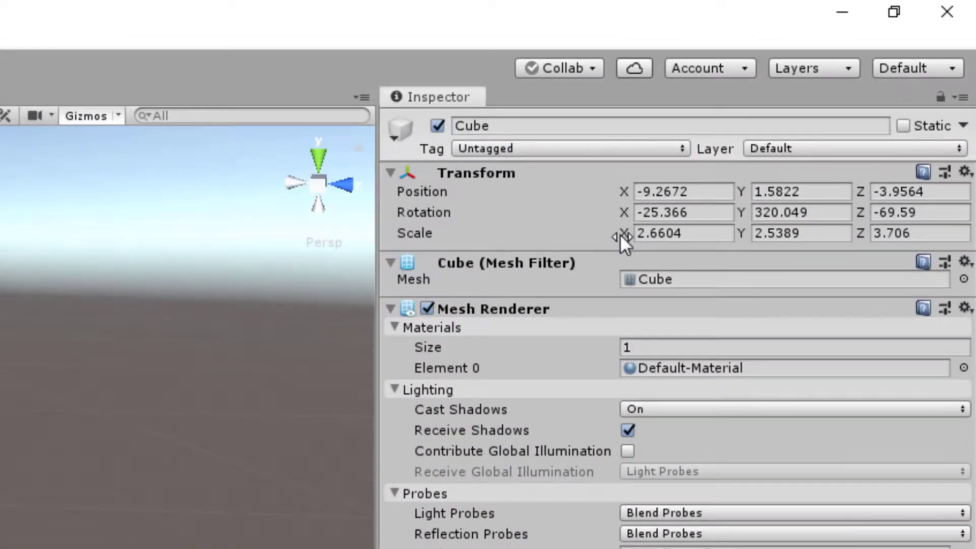
Set the cube's Transform scale to 5 on the X, Y and Z axes.
left_click(713, 231)
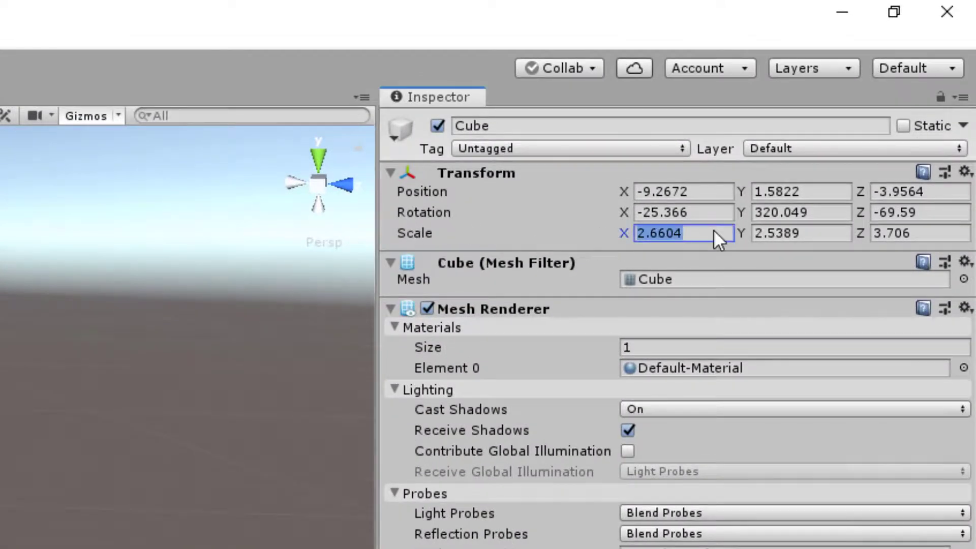
type("5")
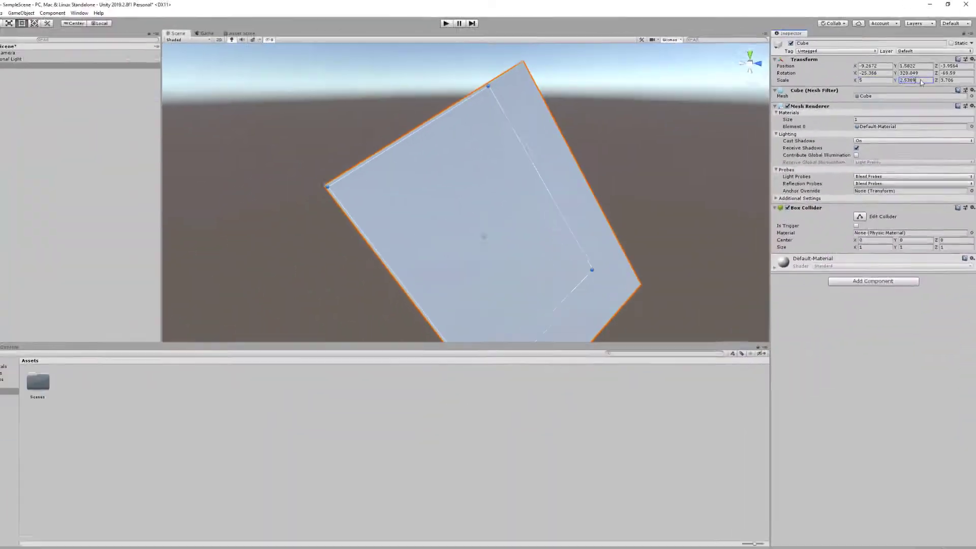
left_click(817, 234)
type("5")
key("Tab")
type("5")
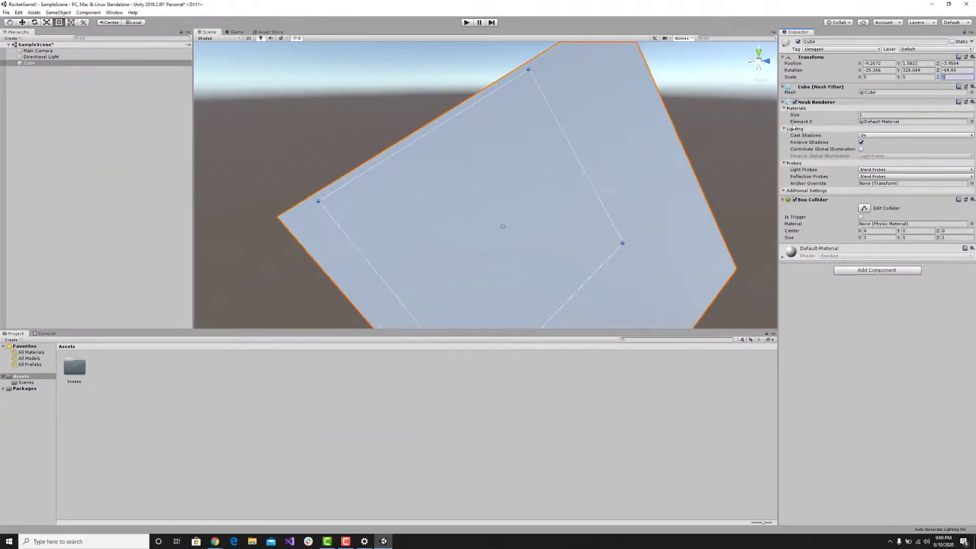
Reset the cube's entire Transform component to its default position, rotation and scale.
left_click_drag(630, 158, 410, 129, "alt")
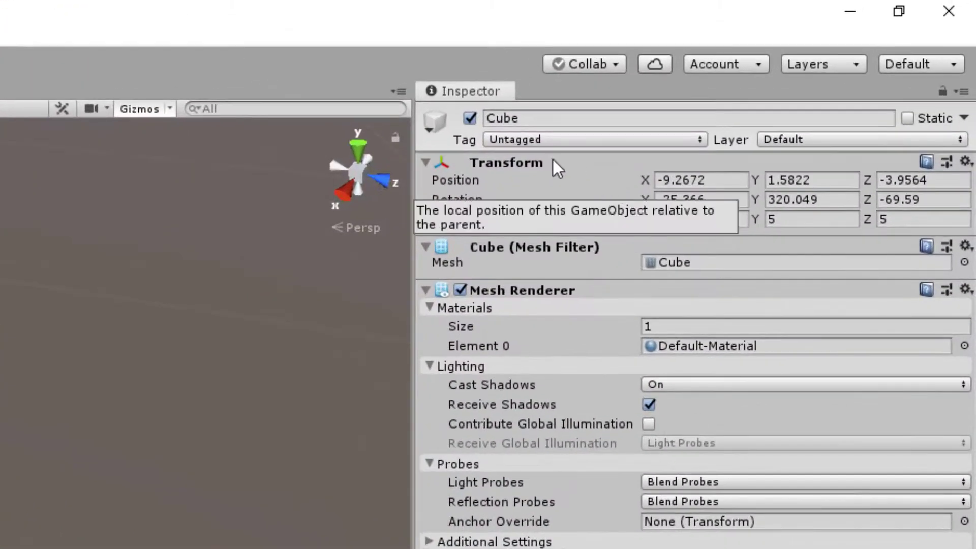
right_click(532, 162)
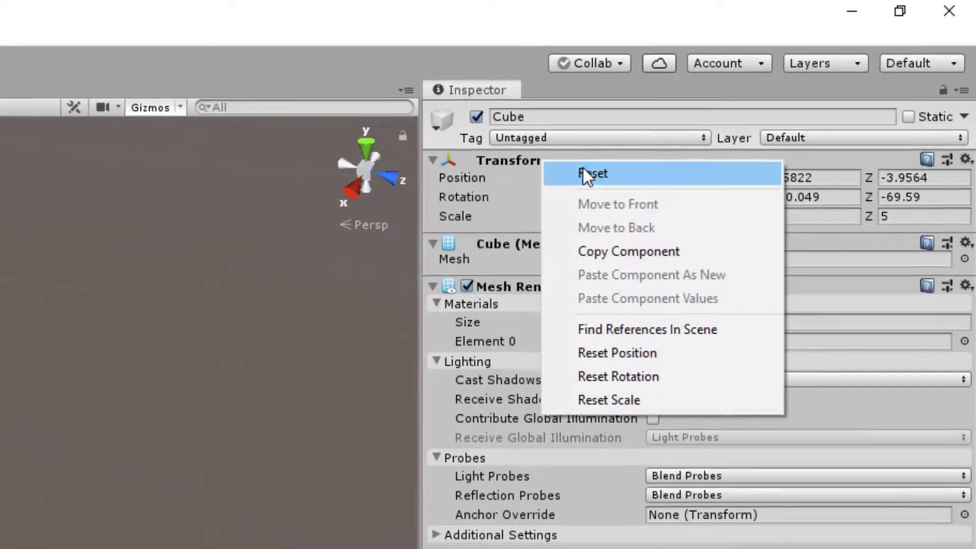
left_click(589, 173)
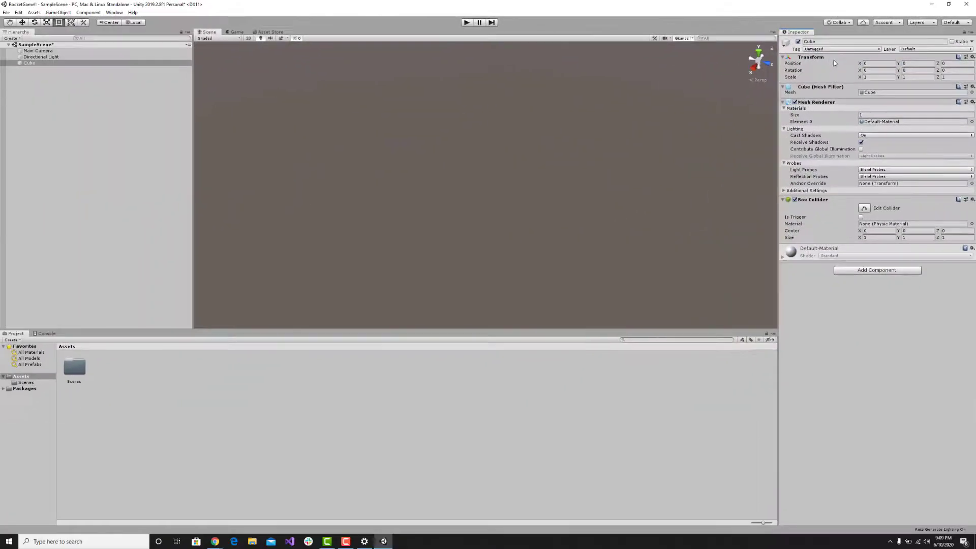
right_click_drag(468, 209, 356, 270)
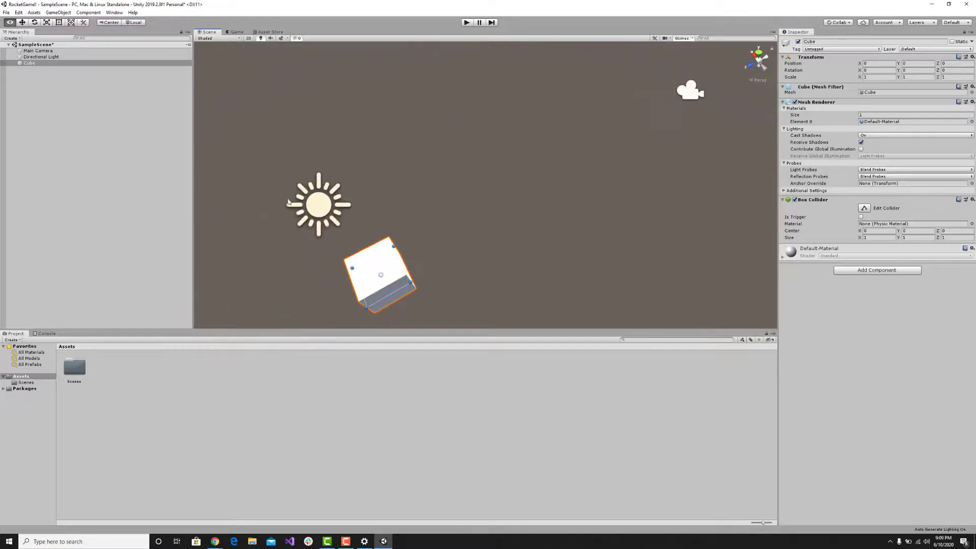
mouse_move(574, 163)
right_mouse_down()
mouse_move(553, 187)
mouse_move(577, 146)
mouse_move(712, 122)
mouse_move(762, 130)
mouse_move(571, 181)
mouse_move(573, 167)
right_mouse_up()
key("w")
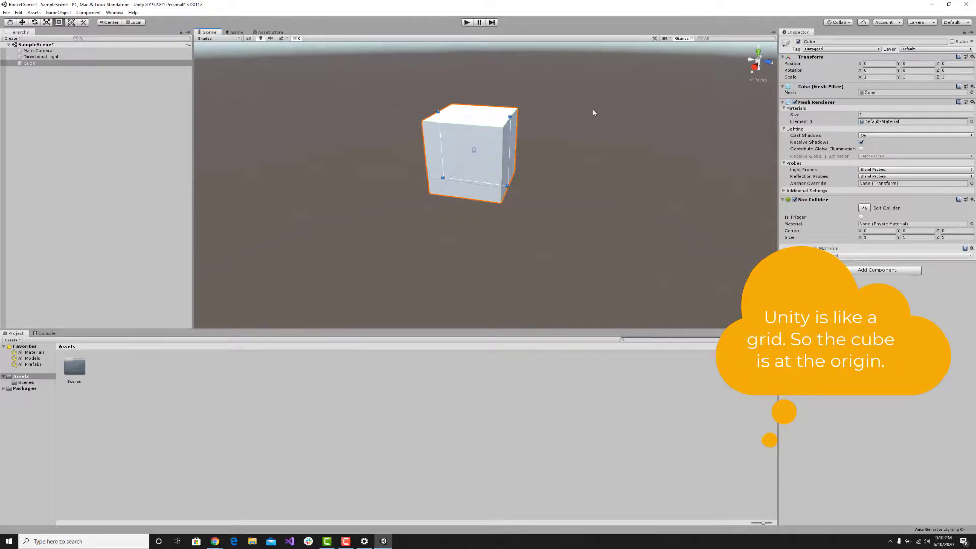
left_click_drag(608, 109, 557, 122, "alt")
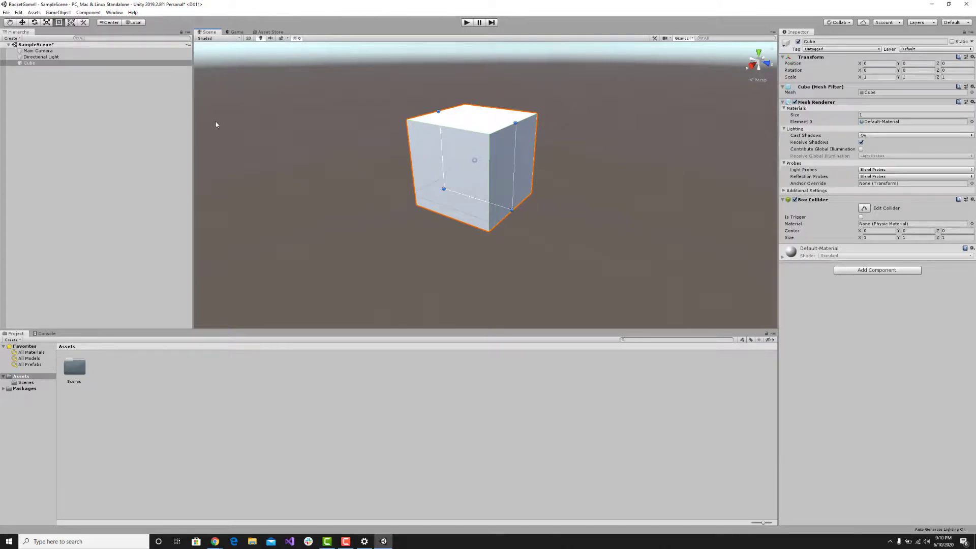
Open the Asset Store and browse its home page through the recommendations, top assets and popular assets.
left_click_drag(330, 112, 372, 141, "alt")
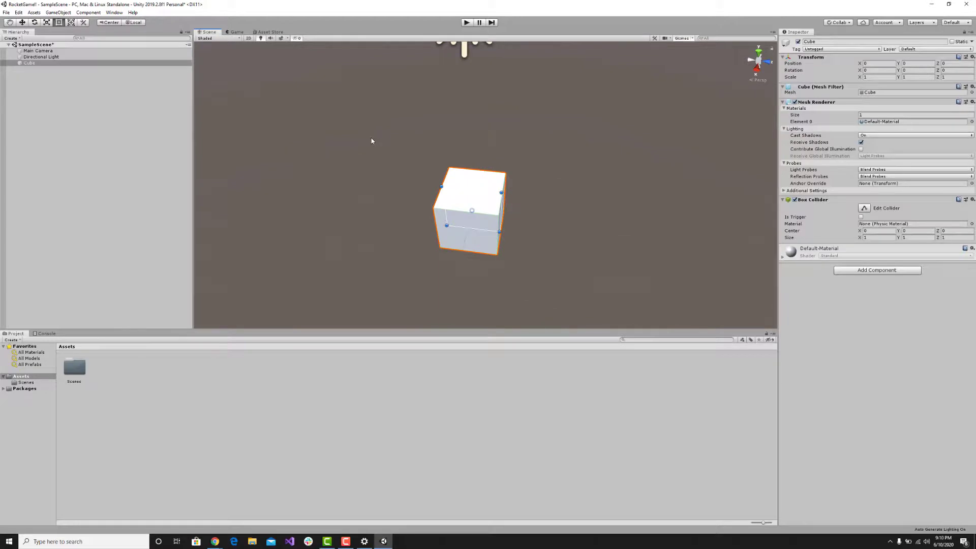
left_click(268, 32)
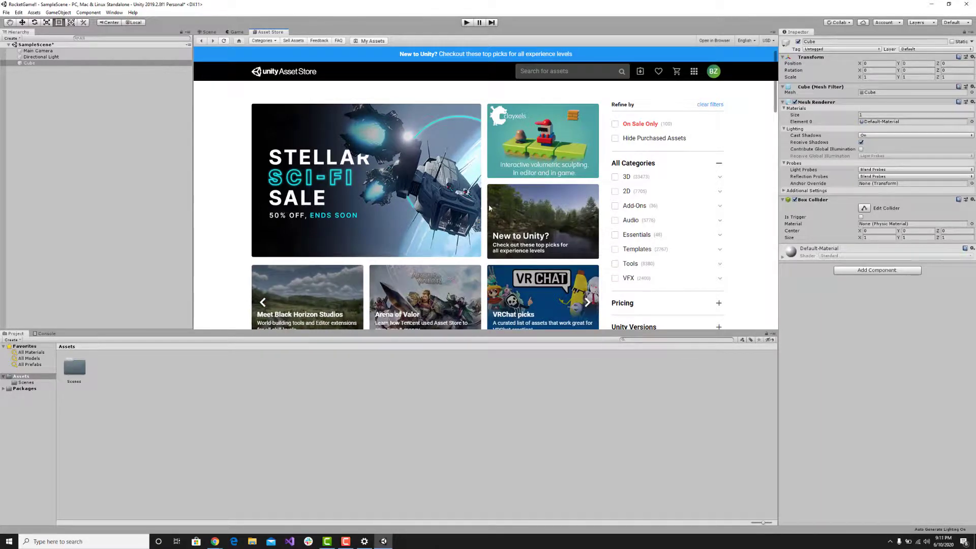
scroll(482, 192, "down", 3)
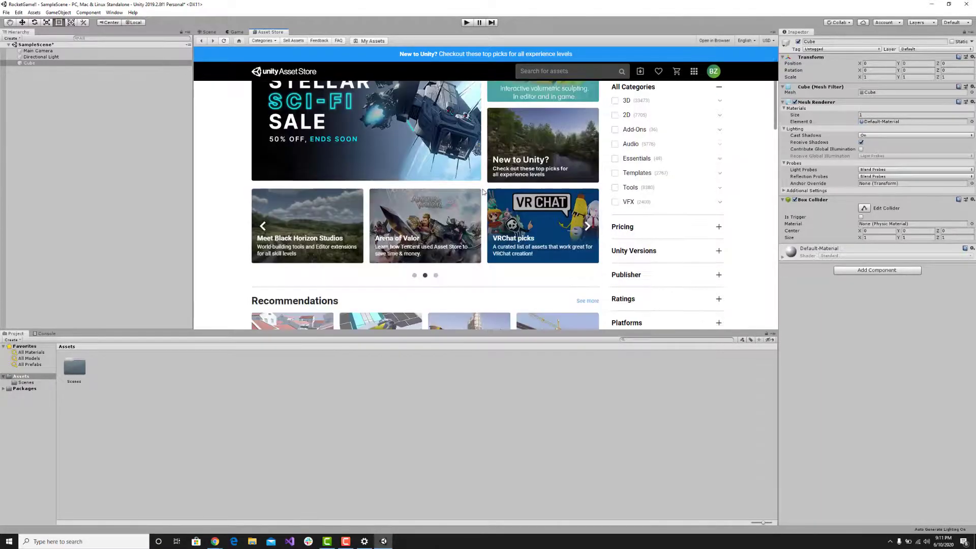
scroll(483, 193, "down", 3)
scroll(485, 183, "down", 2)
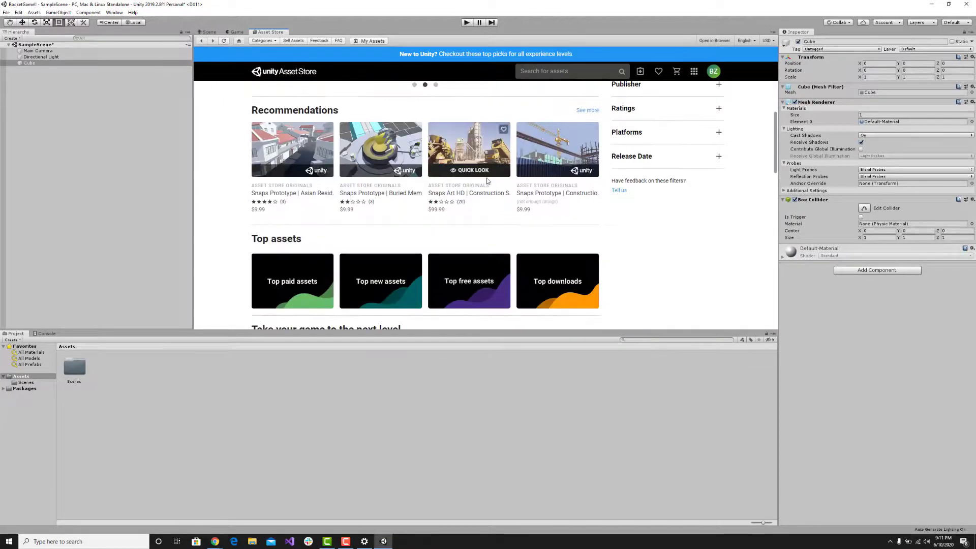
scroll(487, 180, "down", 10)
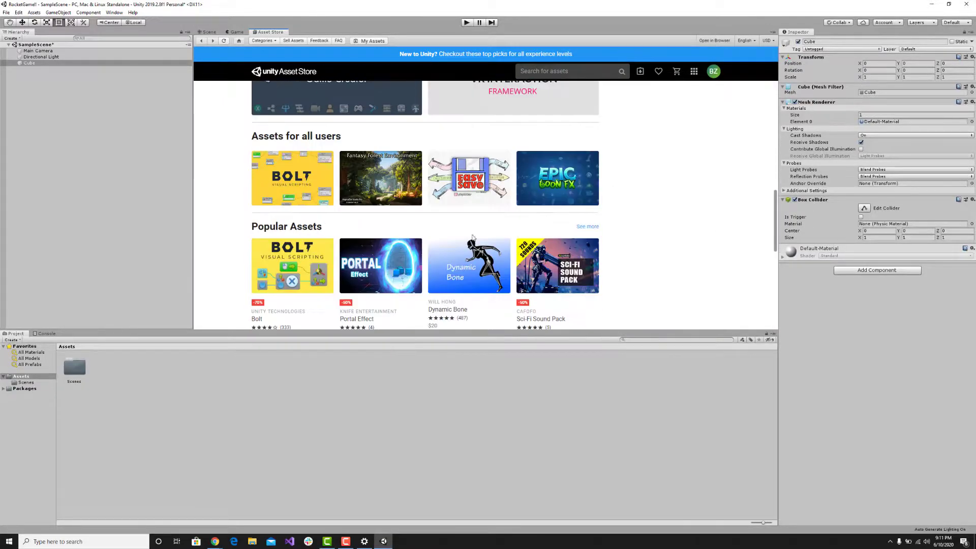
scroll(470, 235, "down", 4)
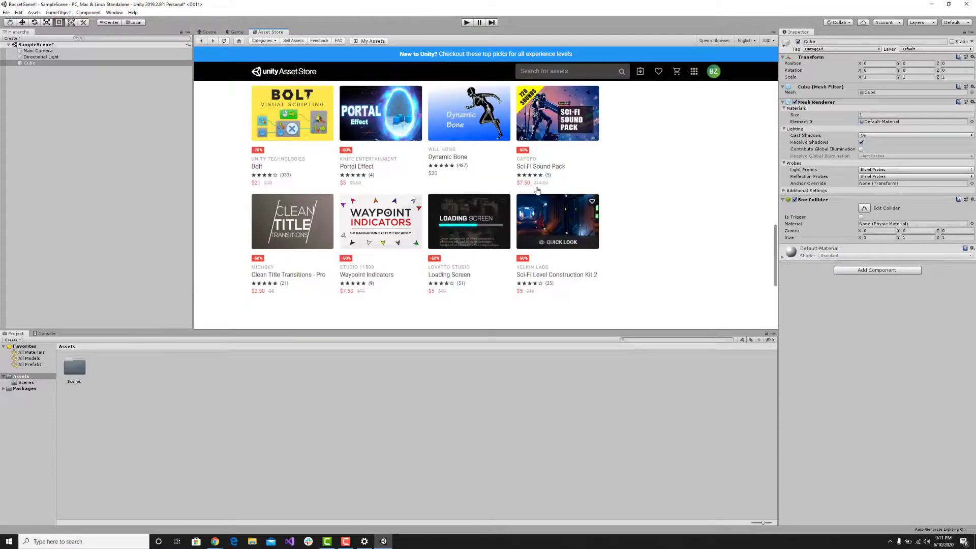
Preview the Sci-Fi Level Construction Kit 2 asset, close the preview and return to the store's main banner.
left_click(553, 244)
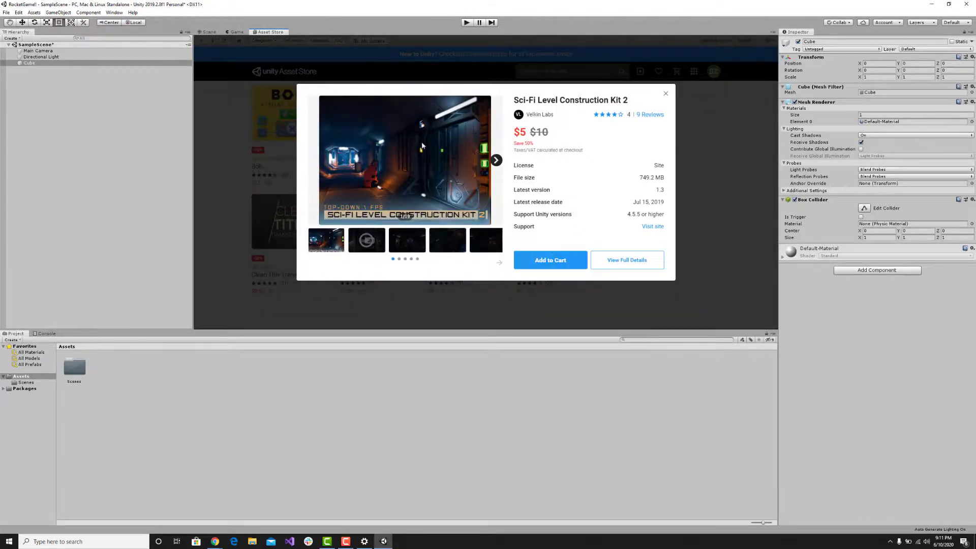
left_click(665, 94)
scroll(446, 158, "up", 15)
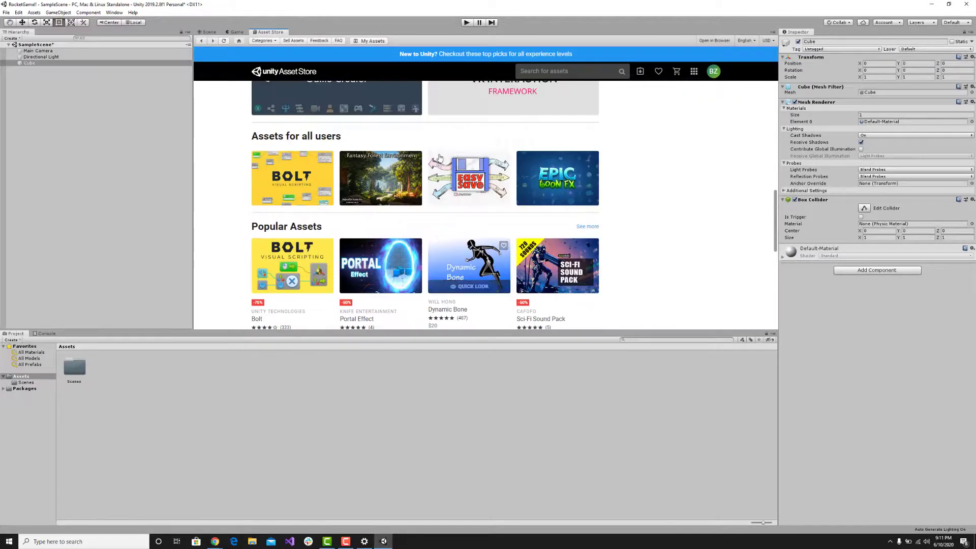
scroll(446, 159, "up", 1)
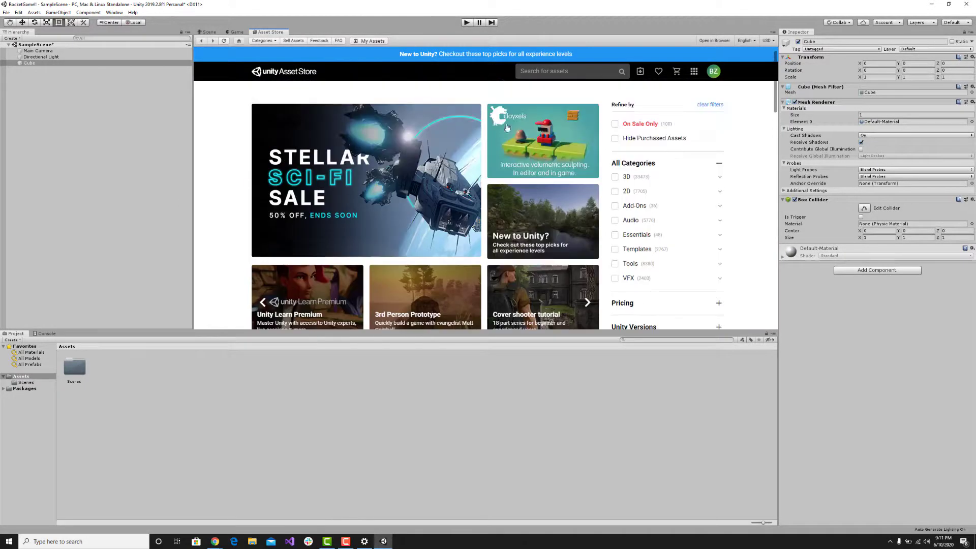
Search the Asset Store for cowboy.
left_click(566, 76)
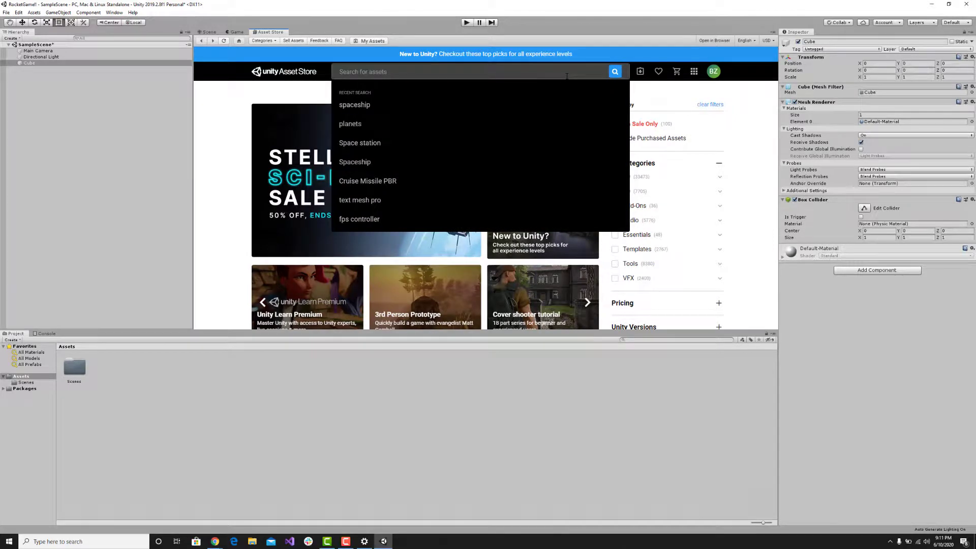
type("cowb")
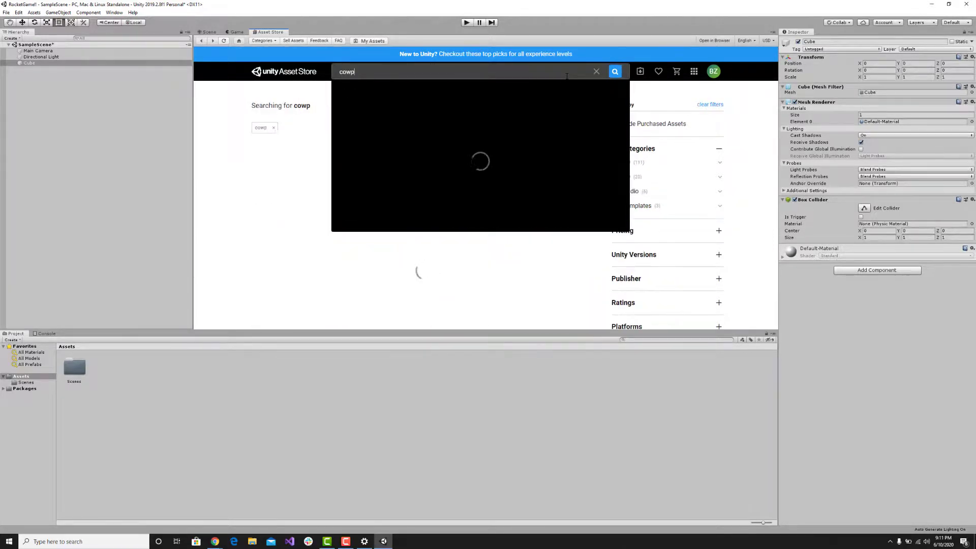
type("oy")
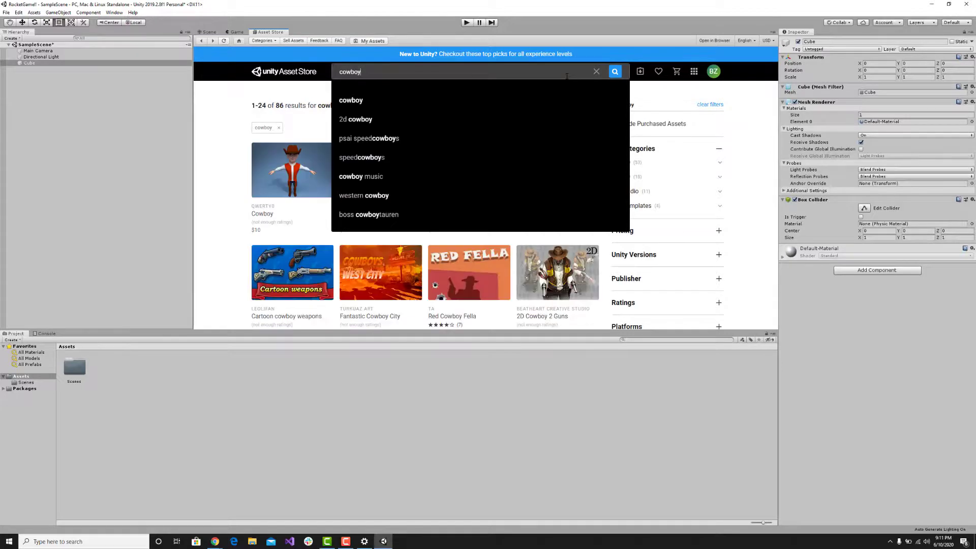
key("Return")
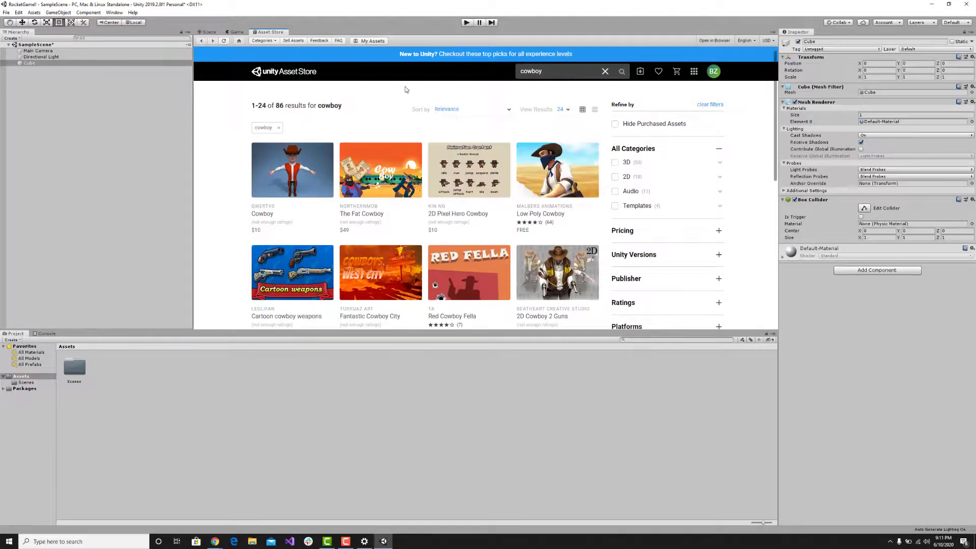
mouse_move(562, 175)
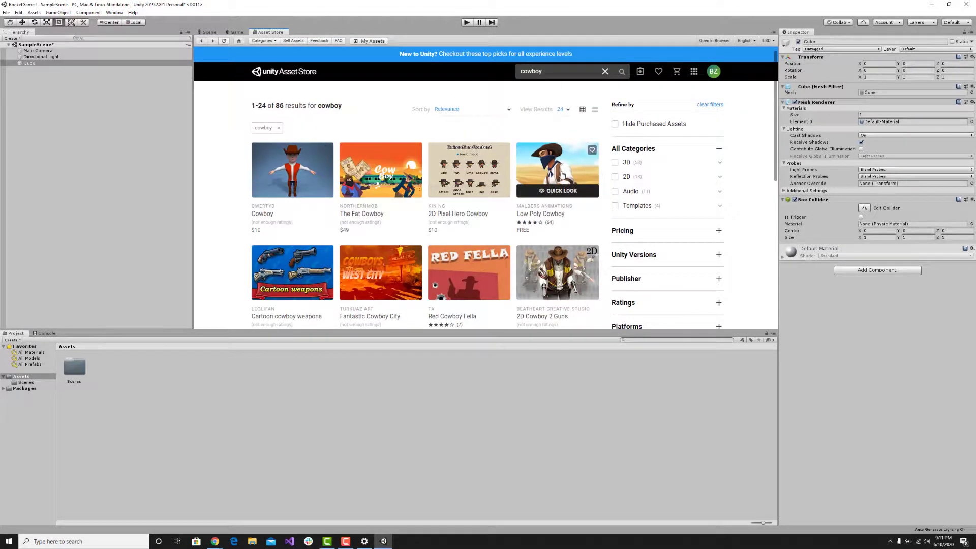
Preview the 2D Cowboy 2 Guns asset, highlight its price, and close the preview.
scroll(562, 175, "down", 1)
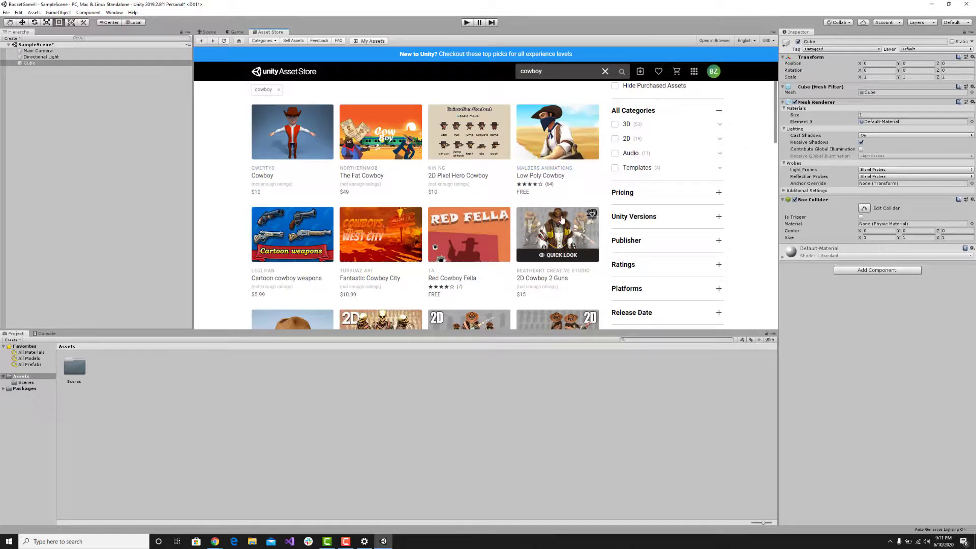
left_click(545, 256)
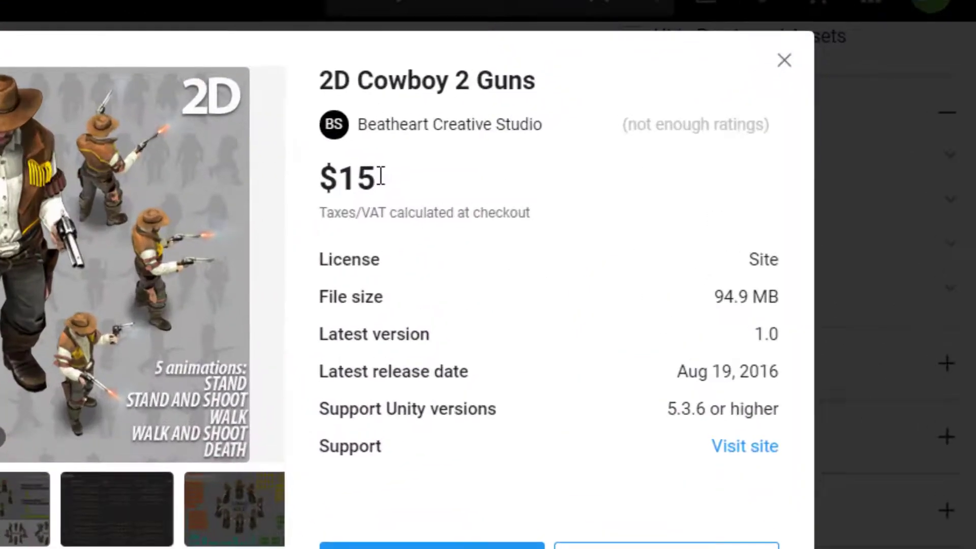
left_click_drag(534, 131, 511, 131)
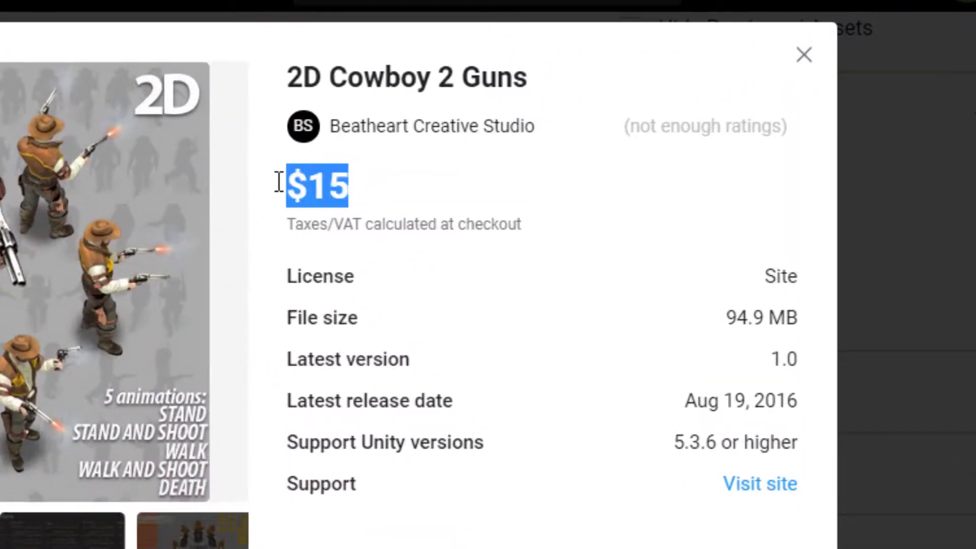
left_click(519, 171)
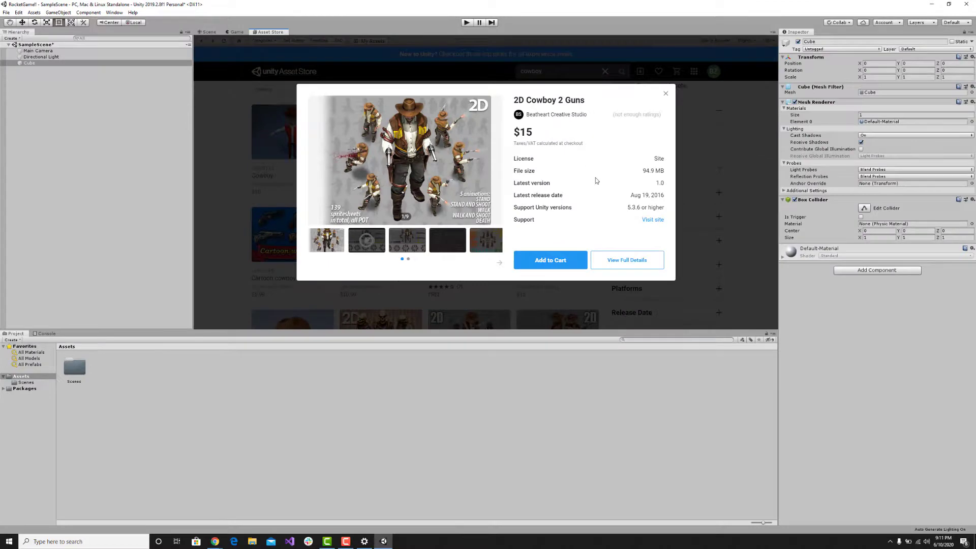
left_click(665, 94)
Sort the cowboy search results by Price (Low to High) and look over the free assets.
scroll(399, 95, "up", 1)
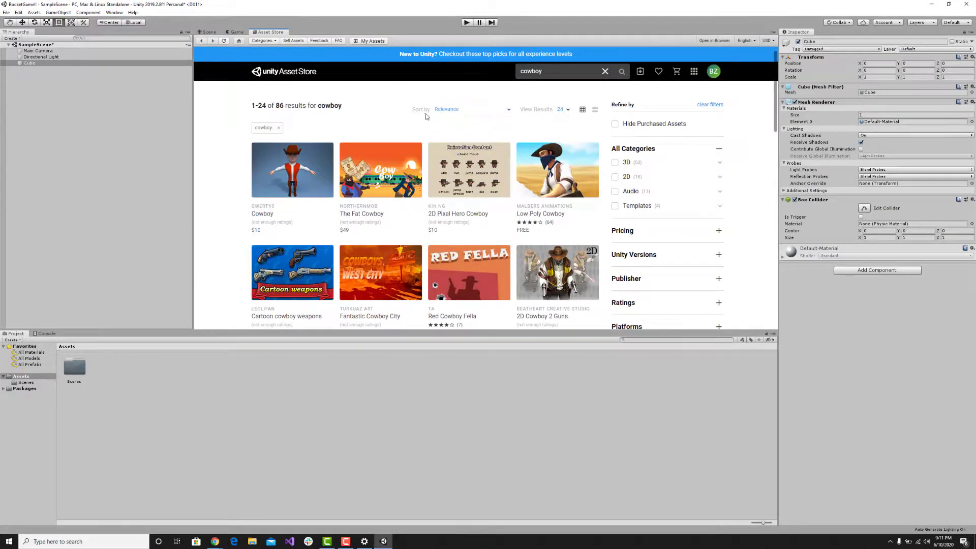
left_click(455, 111)
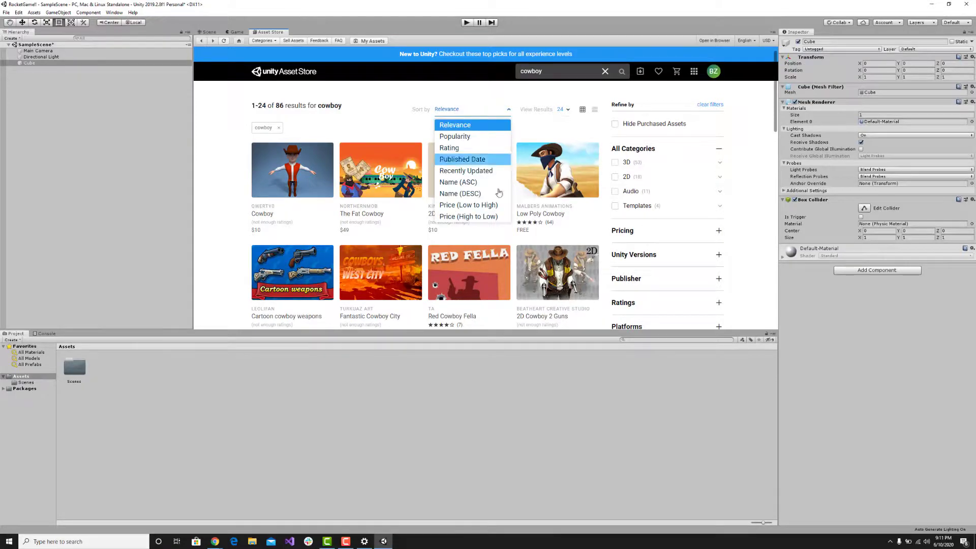
left_click(492, 205)
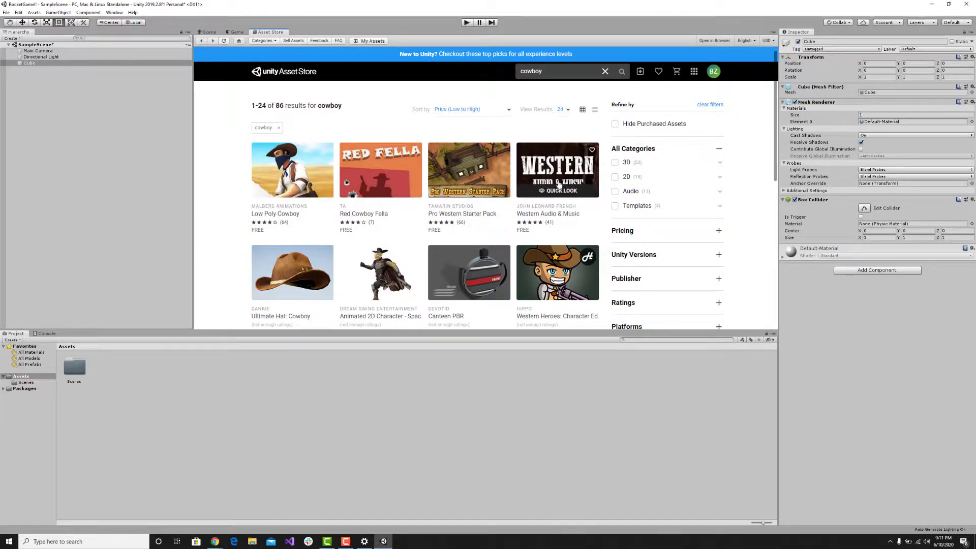
scroll(386, 183, "down", 3)
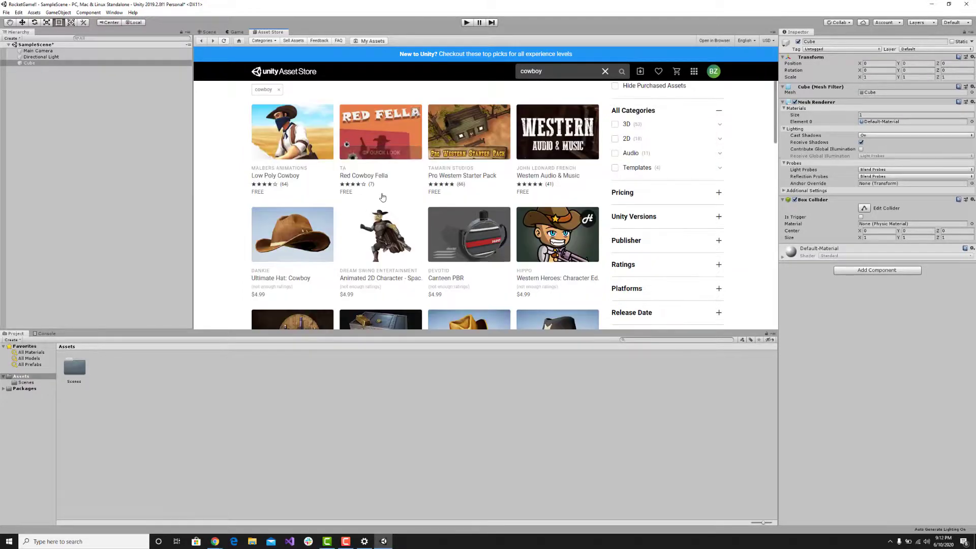
scroll(432, 173, "up", 3)
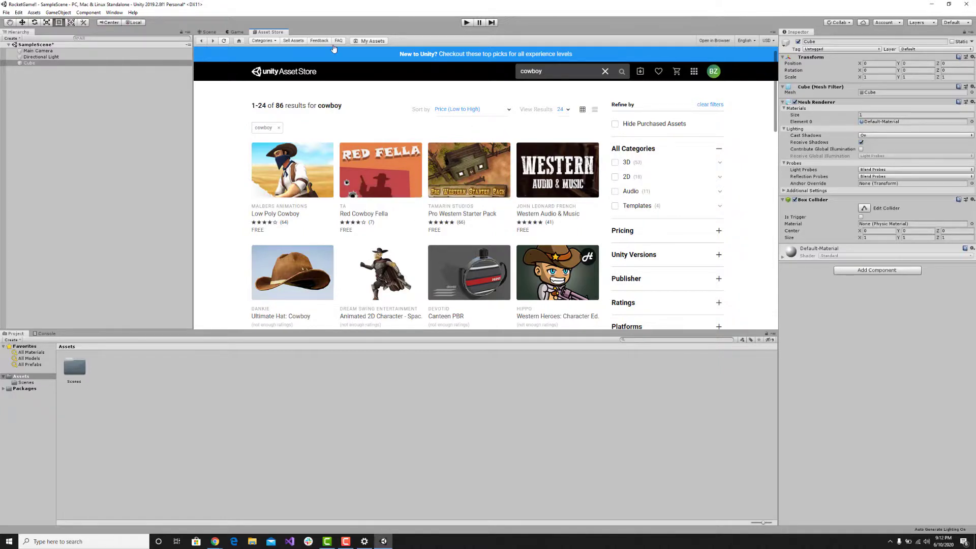
Return to the Scene view and look through the 3D Object types that can be added to the hierarchy, without creating one.
left_click(208, 31)
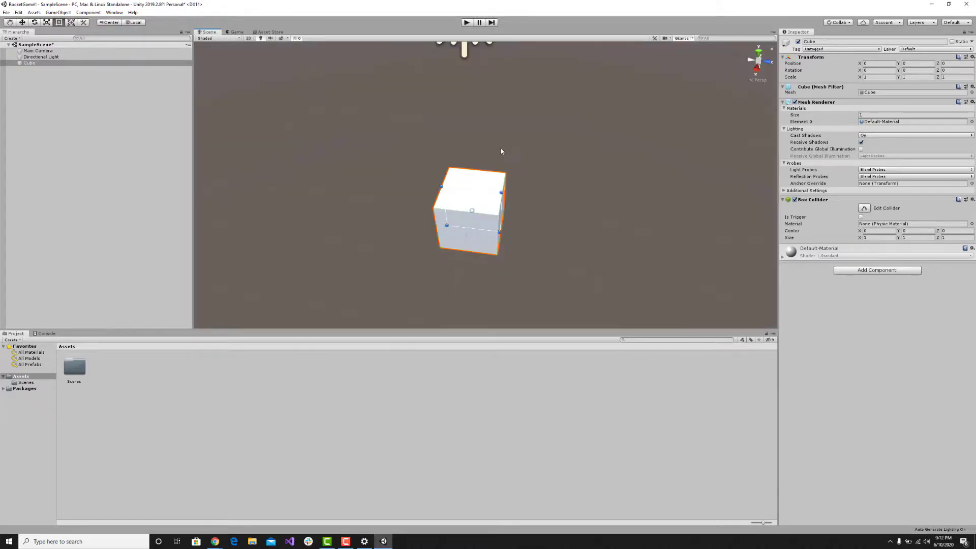
mouse_move(440, 148)
right_mouse_down()
mouse_move(433, 120)
mouse_move(370, 124)
mouse_move(434, 137)
right_mouse_up()
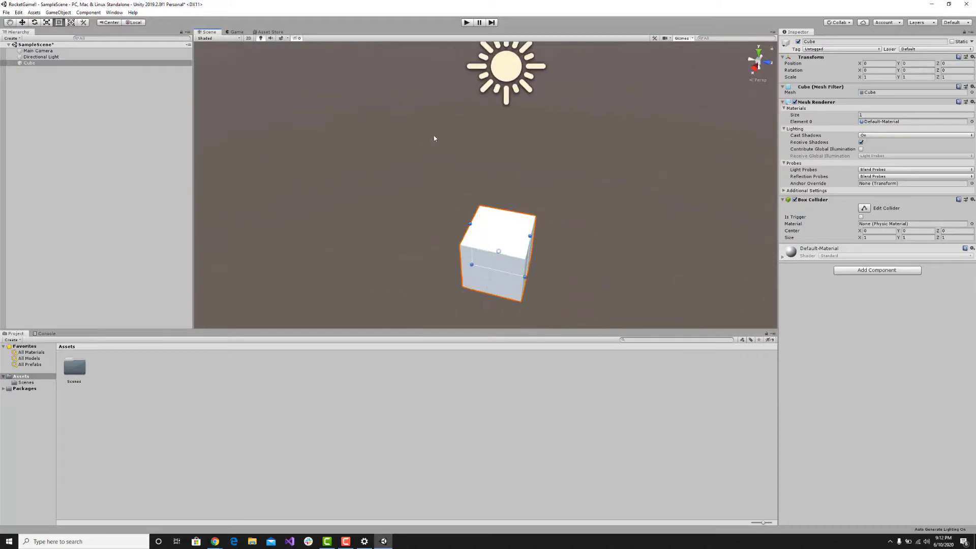
right_click_drag(489, 185, 539, 213)
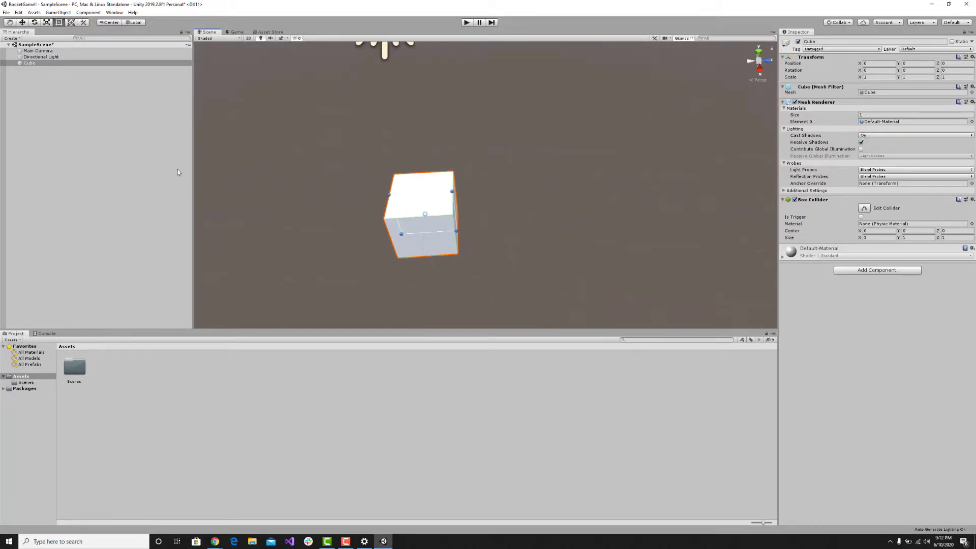
right_click(113, 142)
mouse_move(147, 221)
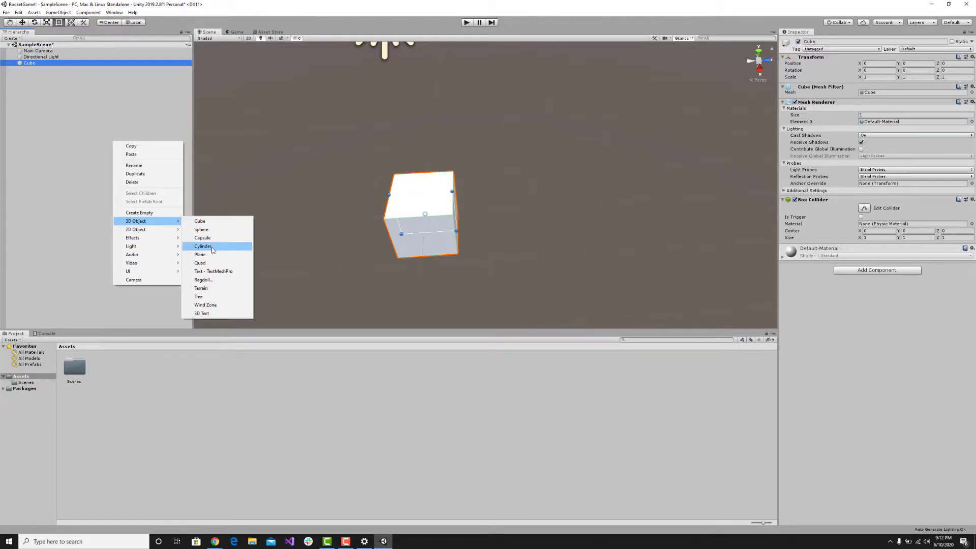
left_click(113, 94)
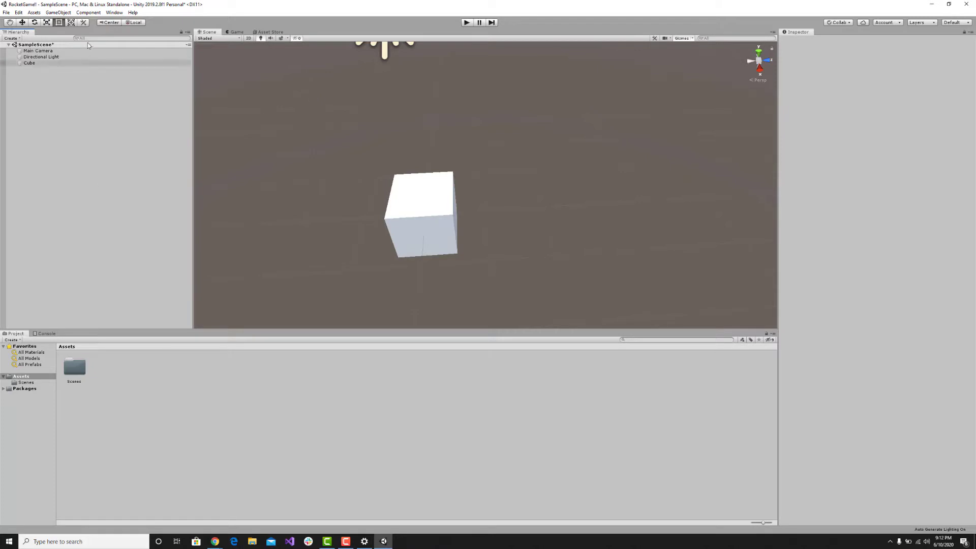
Set the cube's X position to 5e+10 and look around the scene for the cube.
left_click(441, 203)
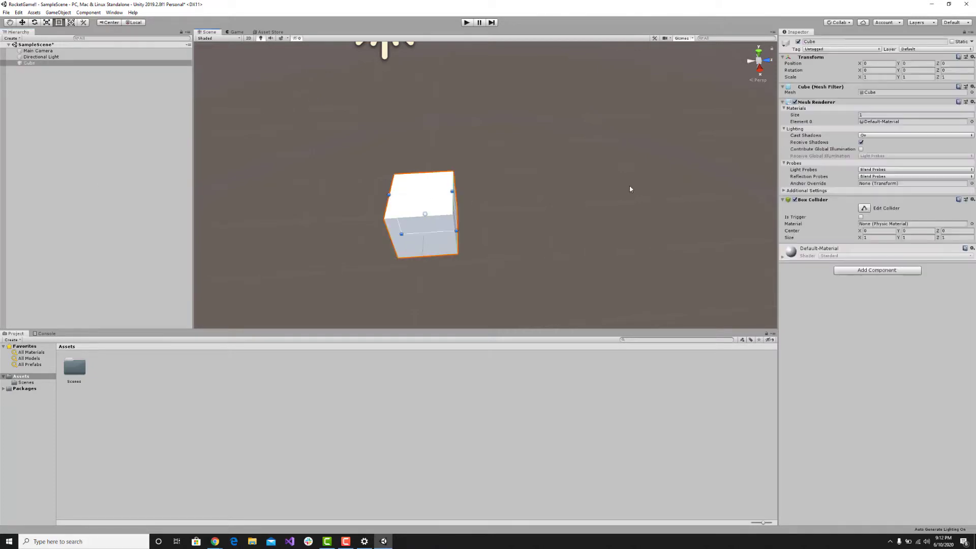
left_click(876, 64)
type("500000000000")
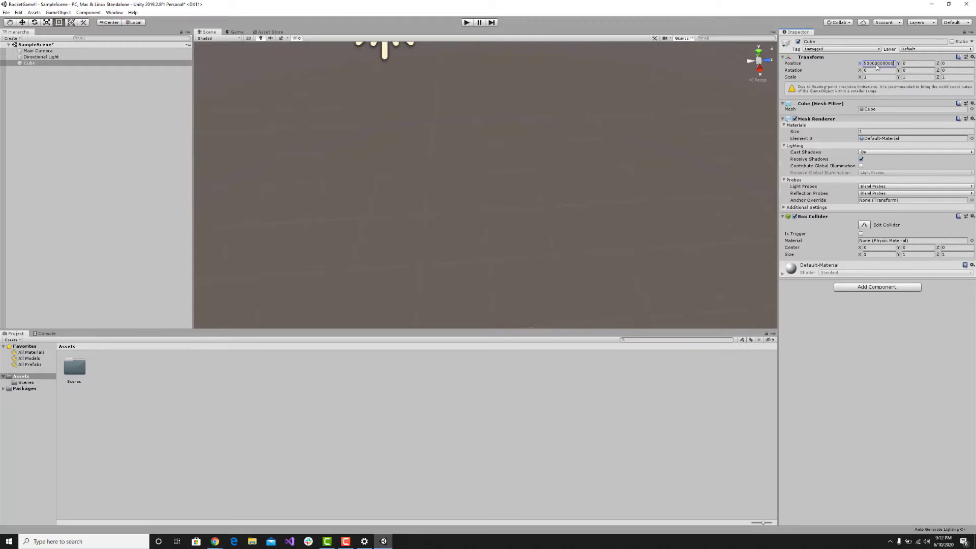
right_click_drag(545, 206, 531, 161)
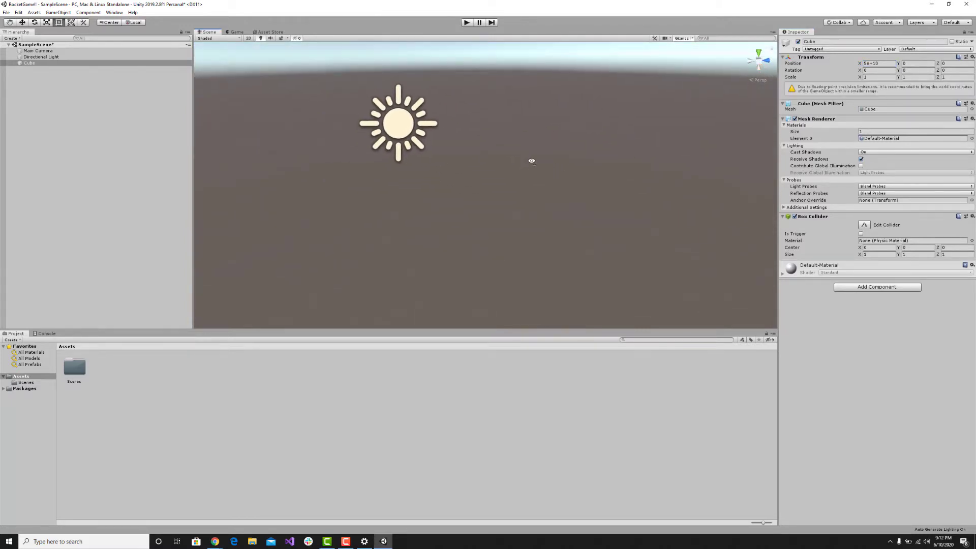
Set the cube's X position to 0, reselect the cube in the hierarchy and bring it back into view.
left_click(888, 64)
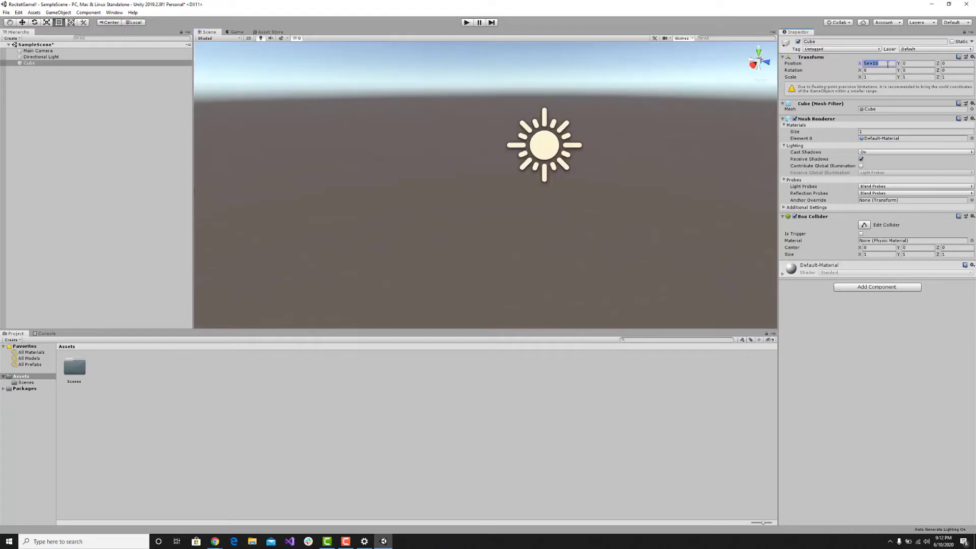
type("0")
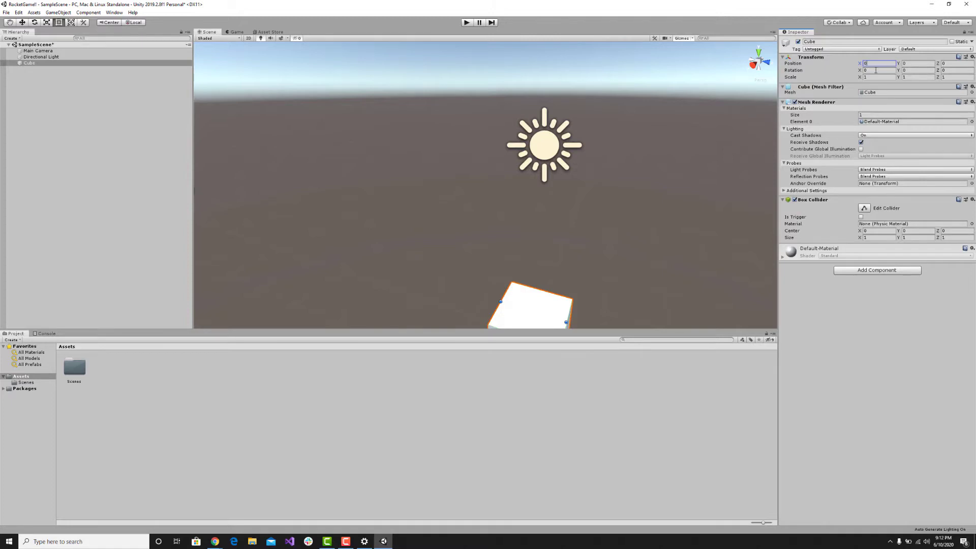
left_click(667, 116)
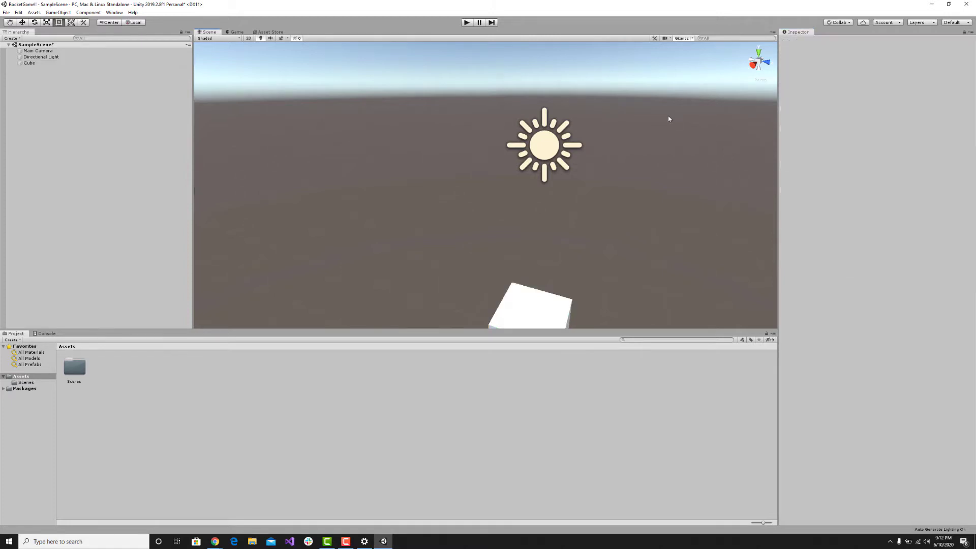
right_click_drag(667, 115, 459, 49)
left_click(29, 62)
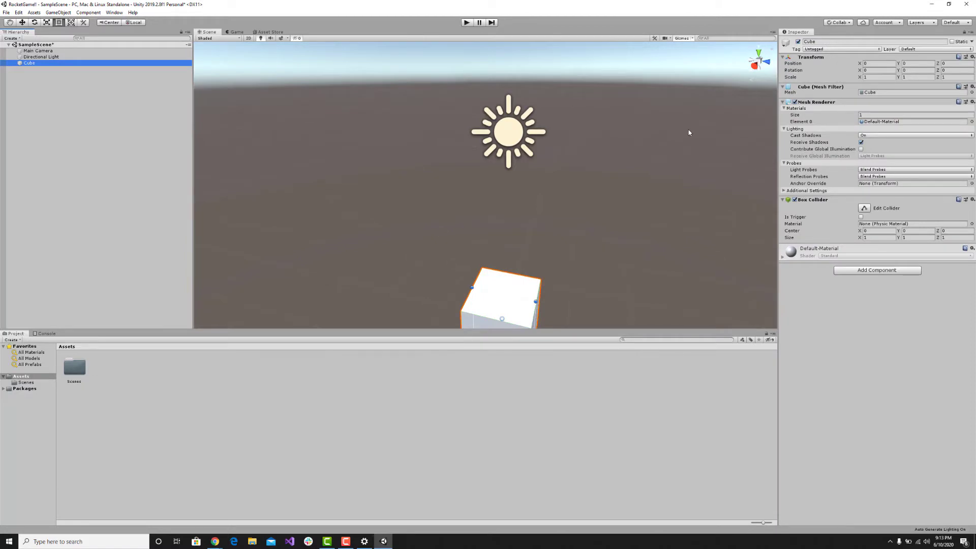
right_click_drag(511, 197, 518, 246)
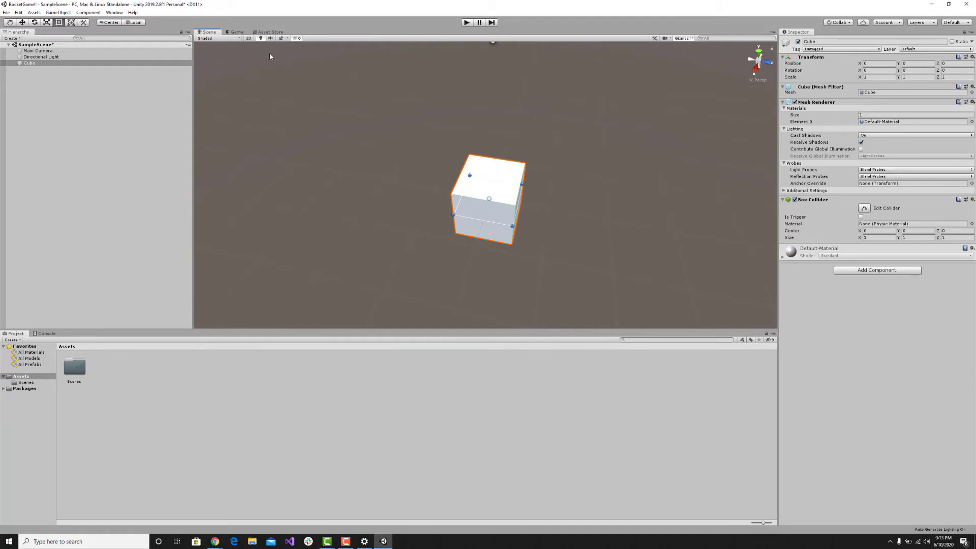
Return to the Asset Store, replace the cowboy search with space, and look through the matching assets.
left_click(267, 33)
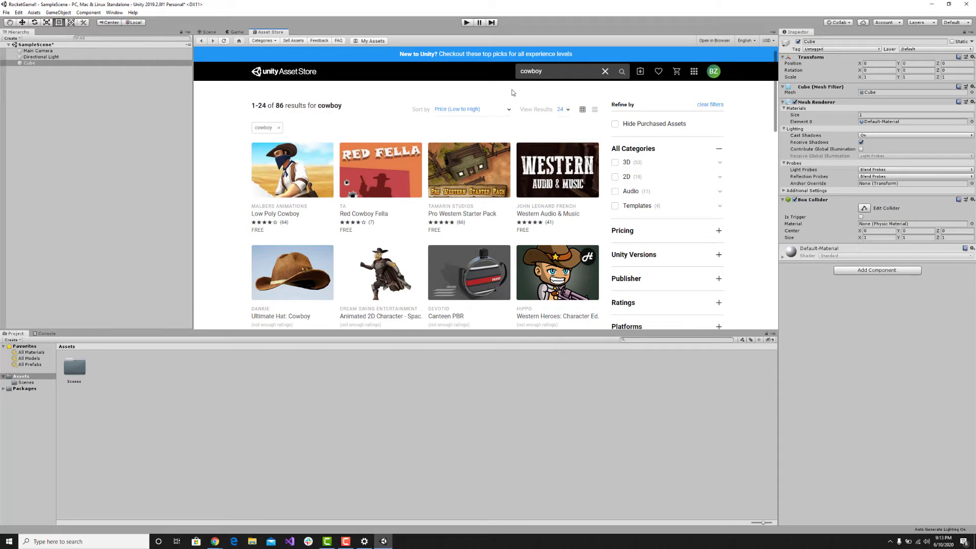
left_click(546, 72)
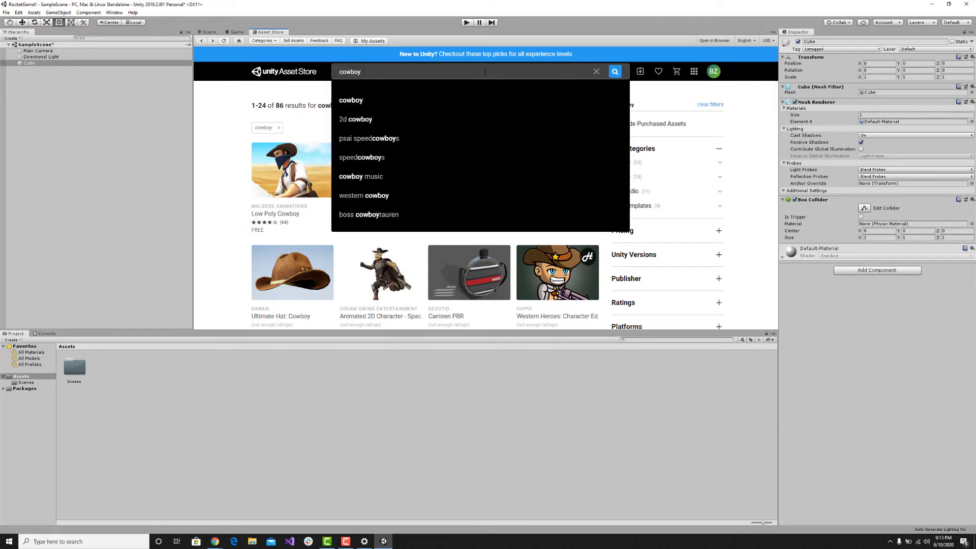
key("BackSpace")
key("BackSpace")
key("BackSpace")
key("BackSpace")
key("BackSpace")
key("BackSpace")
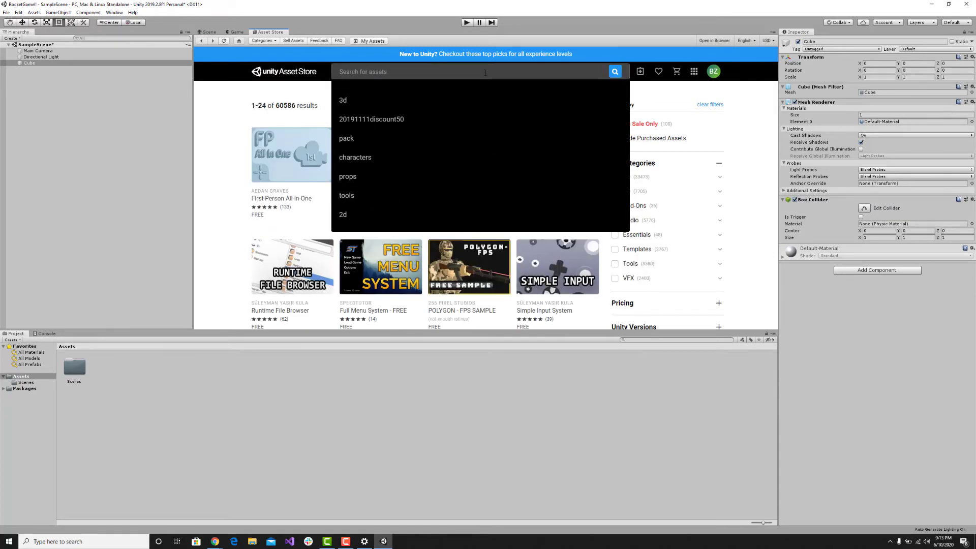
type("space")
key("Return")
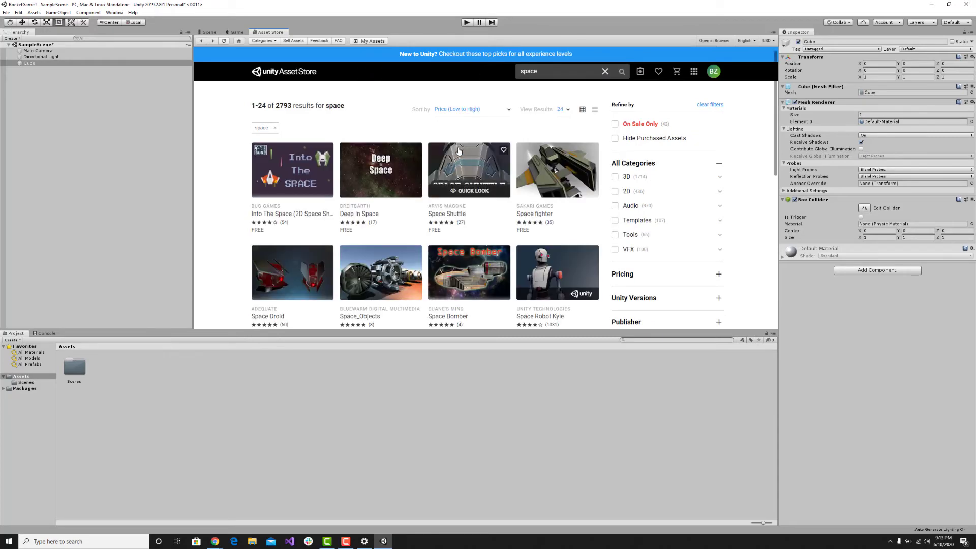
scroll(533, 180, "down", 2)
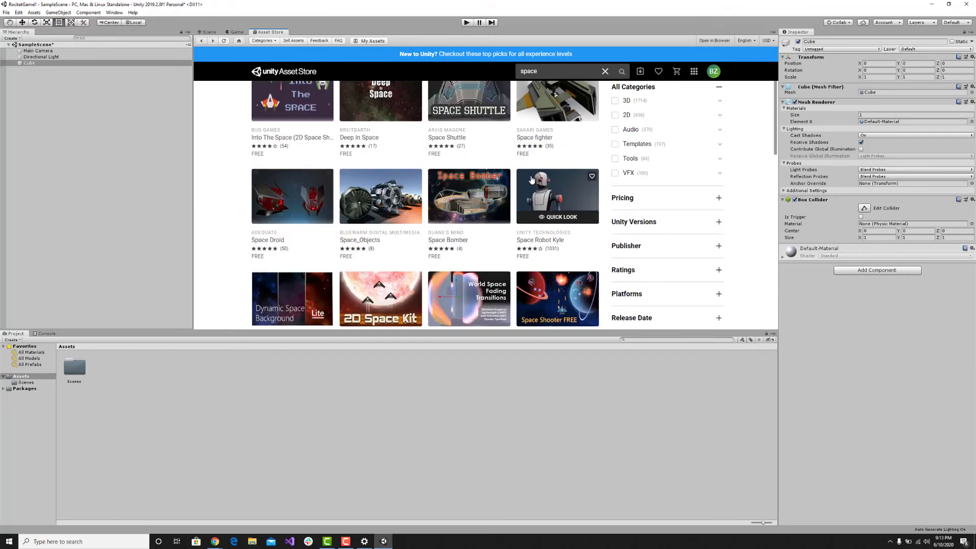